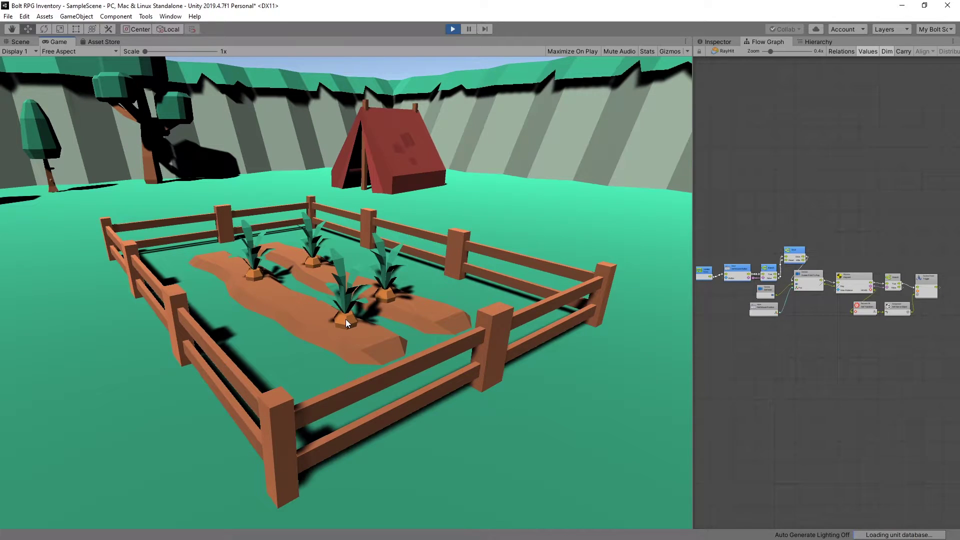
Step: Destroy all four carrots by clicking them in Play mode, then exit Play mode
left_click(346, 319)
left_click(256, 275)
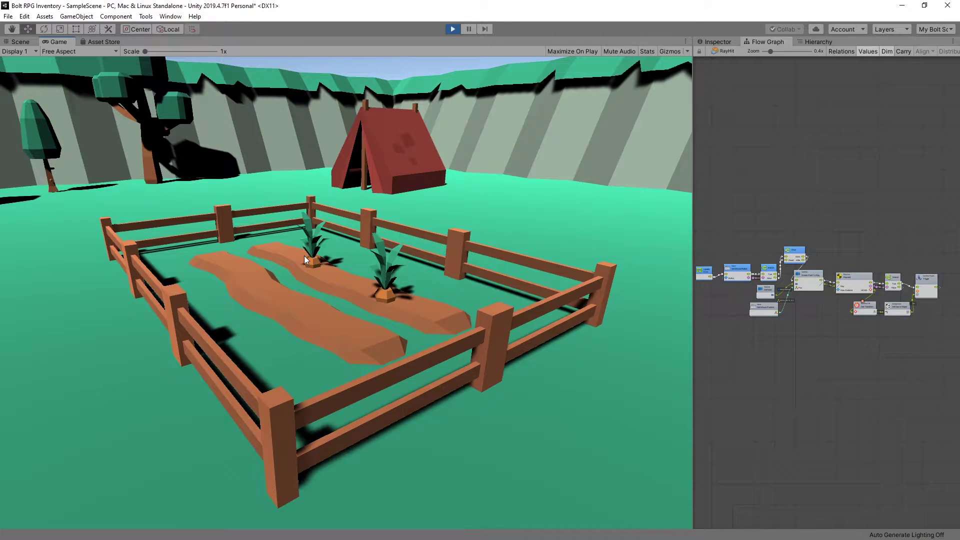
left_click(305, 258)
left_click(381, 291)
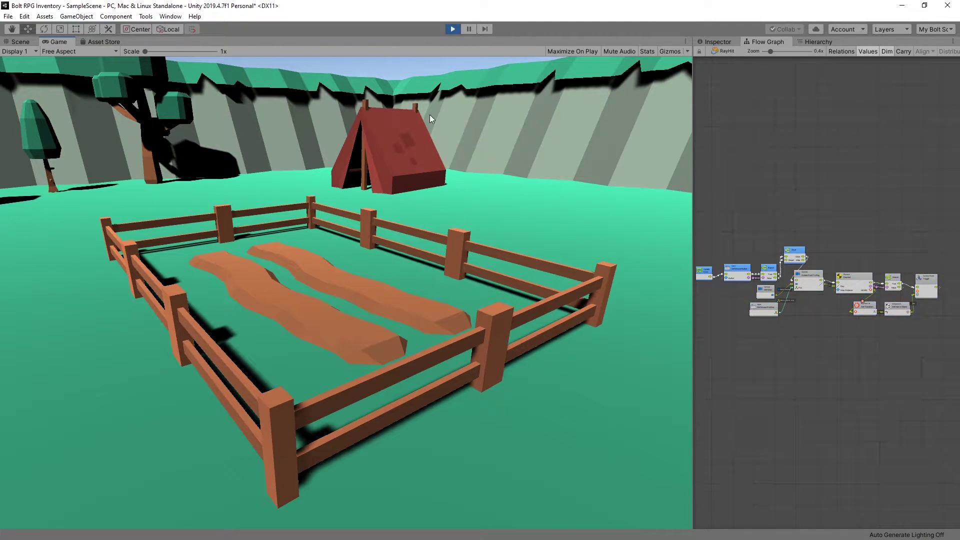
left_click(453, 29)
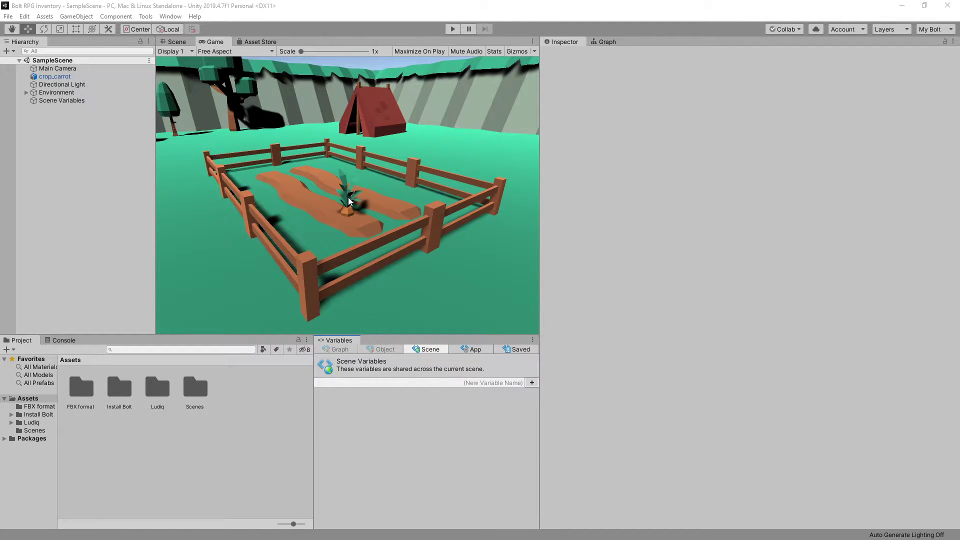
left_click(375, 199)
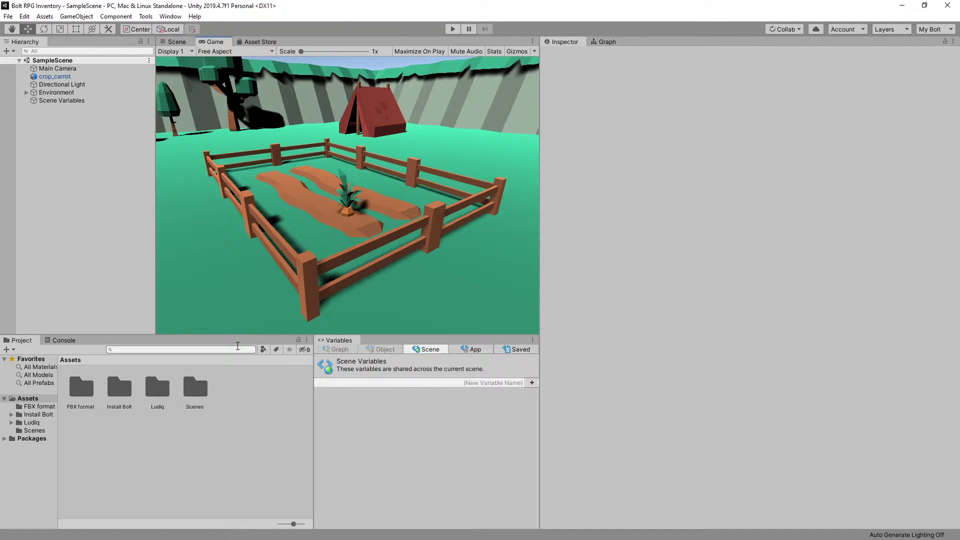
Step: Add a Flow Macro asset named 'OnTouch' to Assets and open it in the graph editor
right_click(233, 394)
mouse_move(264, 125)
mouse_move(421, 125)
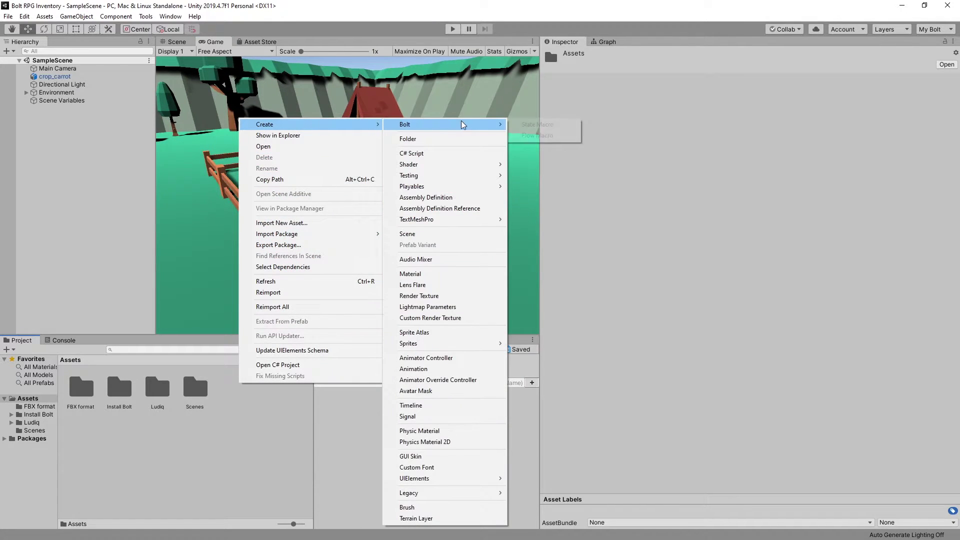
left_click(551, 135)
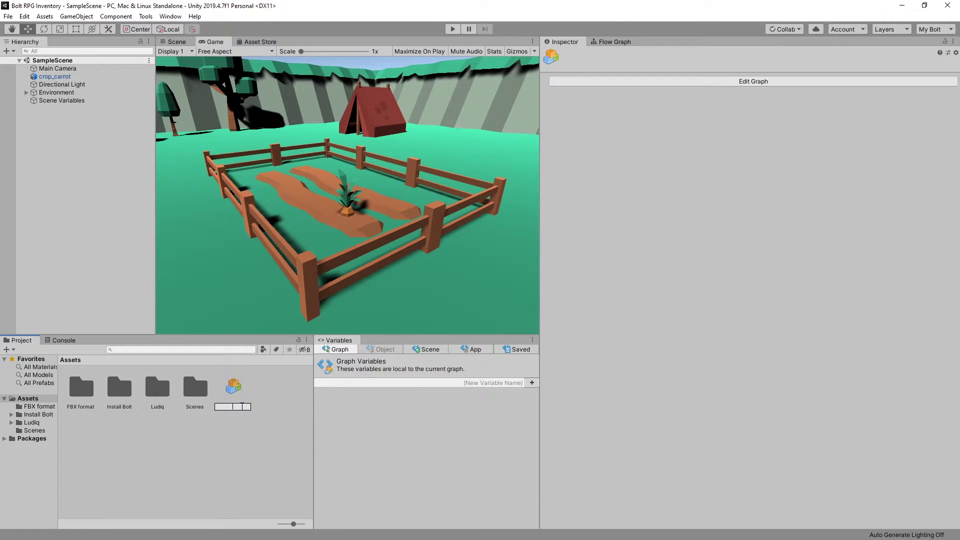
type("OnTouch")
key("Return")
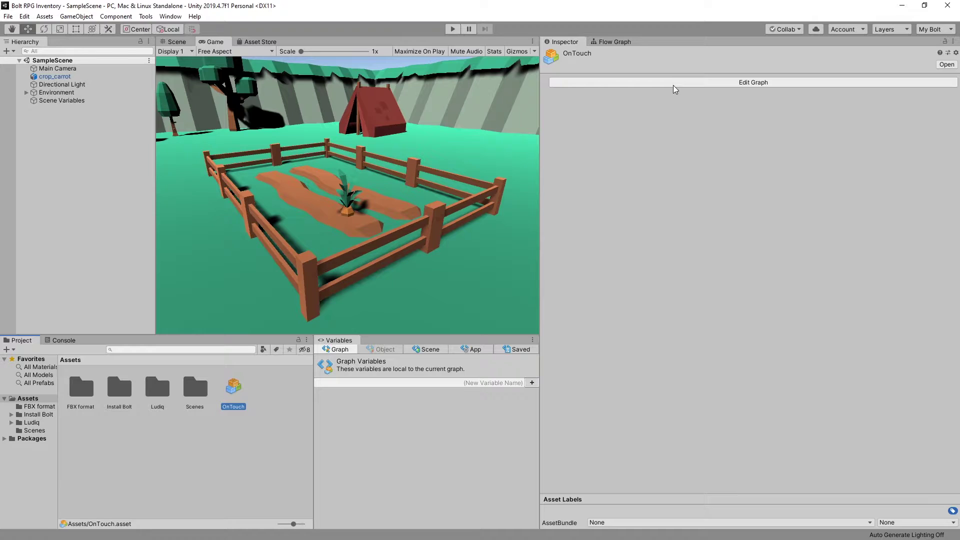
left_click(703, 88)
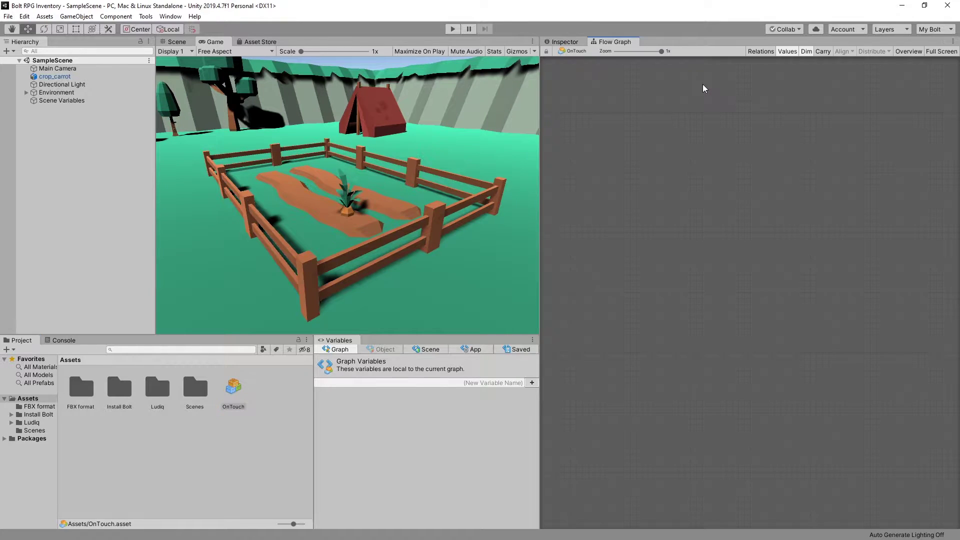
Step: Add a Custom Event node and a Nesting Output node in the maximized graph
left_click(941, 51)
right_click(259, 224)
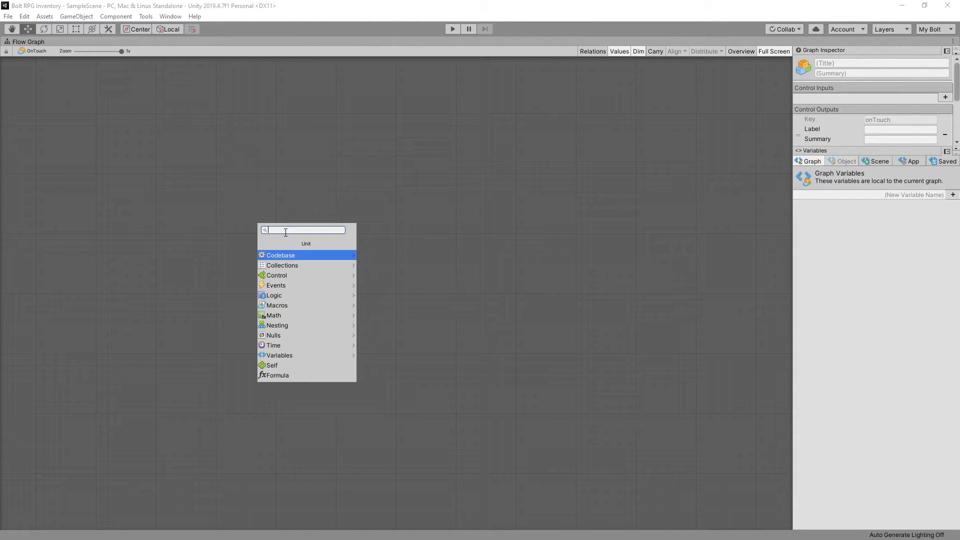
type("custom")
left_click(292, 261)
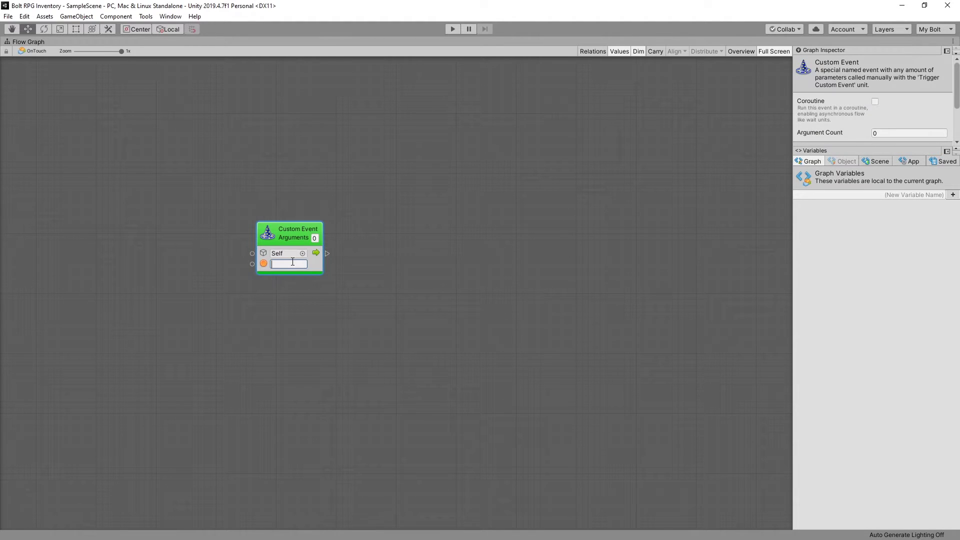
type("isTouched")
right_click(424, 232)
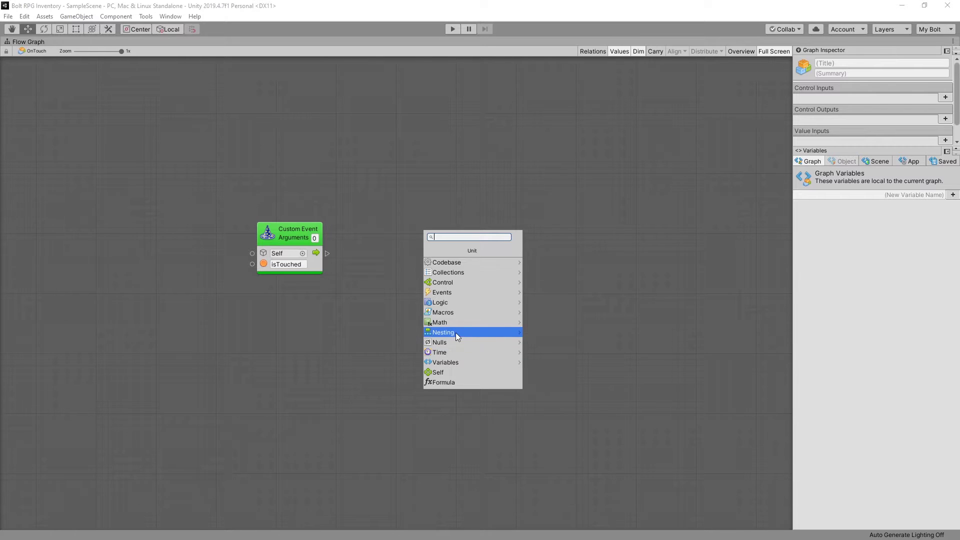
left_click(455, 332)
left_click(454, 271)
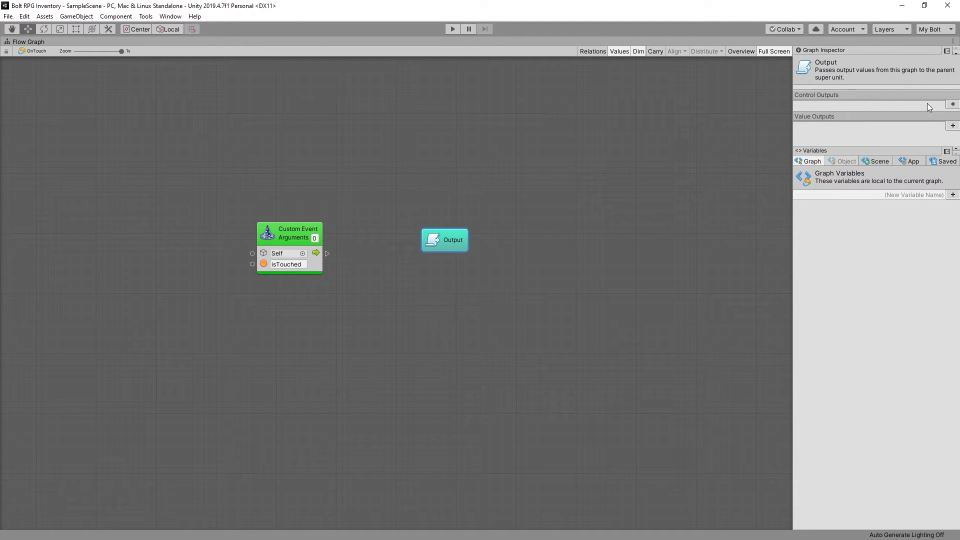
Step: Give the Output an onTouch control port with hidden label, wired from the Custom Event
left_click(953, 105)
left_click(892, 105)
type("on")
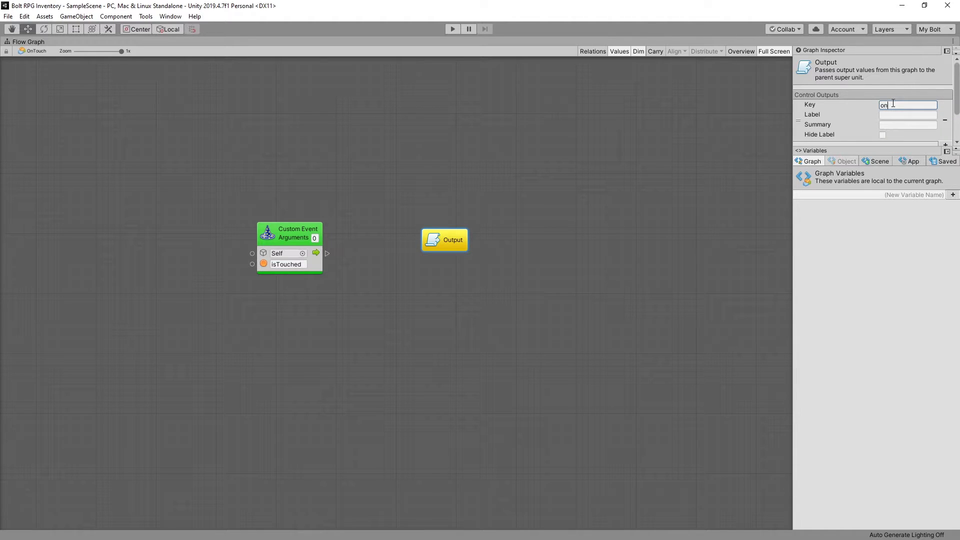
type("Touch")
left_click(882, 135)
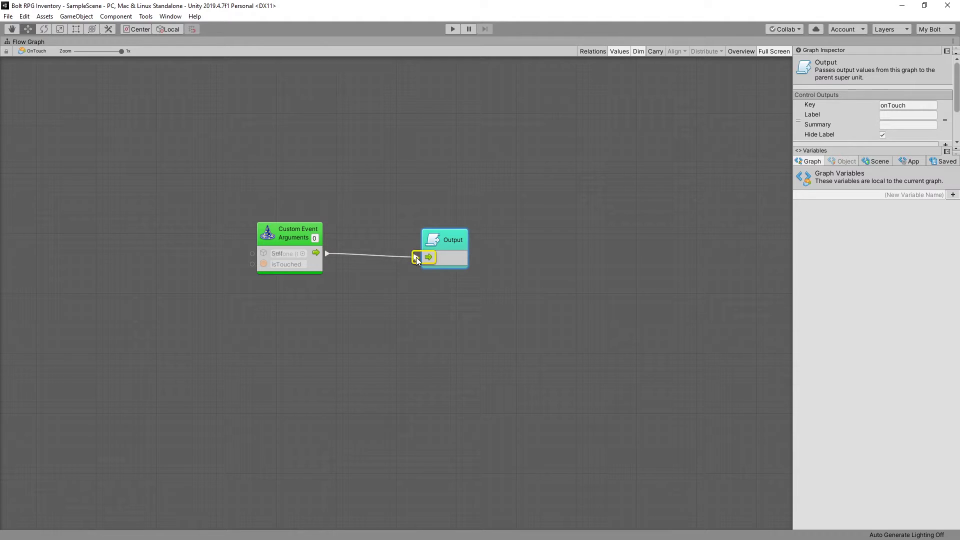
left_click_drag(328, 253, 417, 257)
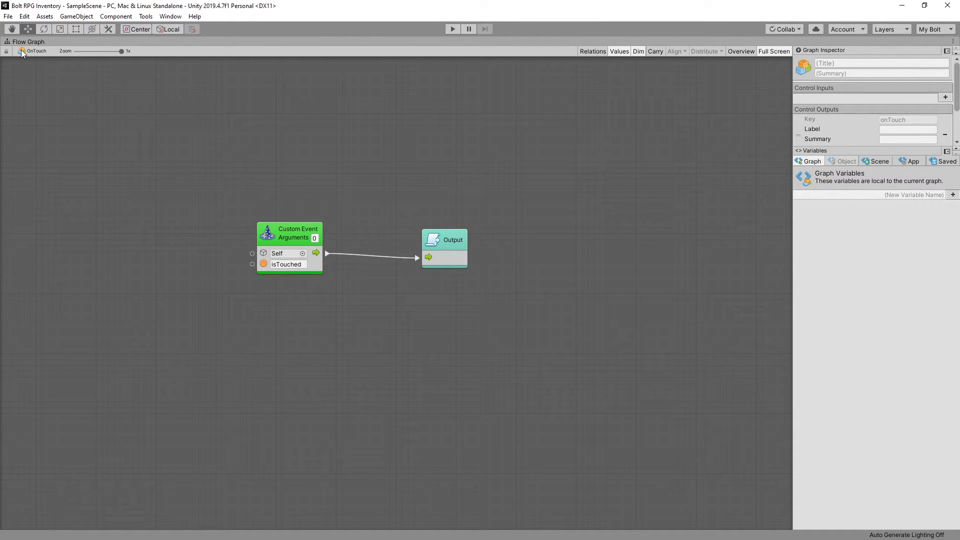
Step: Create a second Flow Macro asset named 'RayHit'
left_click(778, 52)
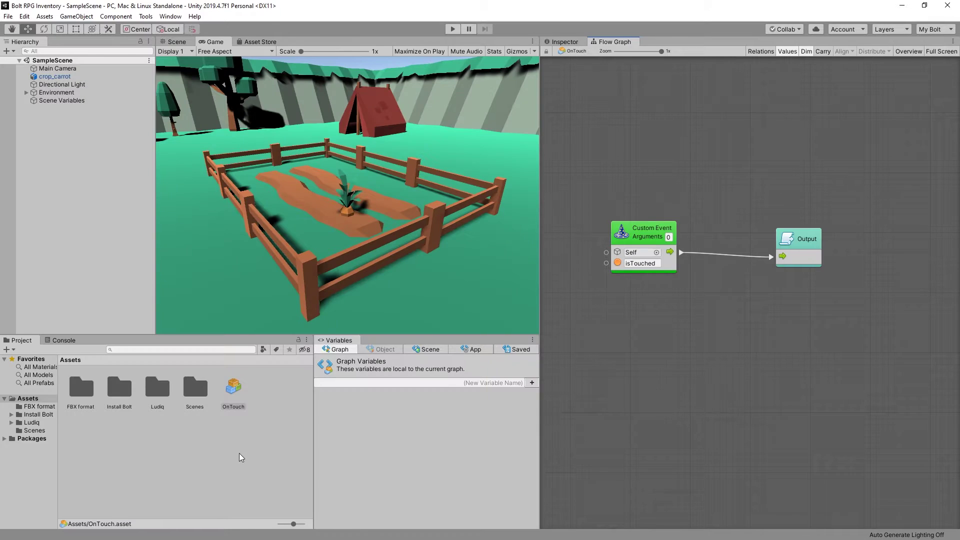
right_click(255, 379)
mouse_move(280, 175)
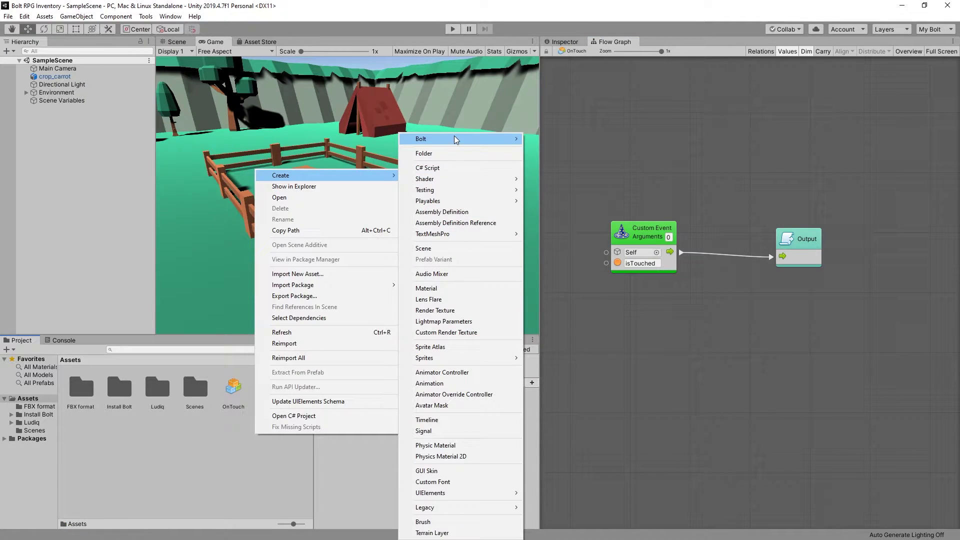
left_click(534, 148)
type("Ray")
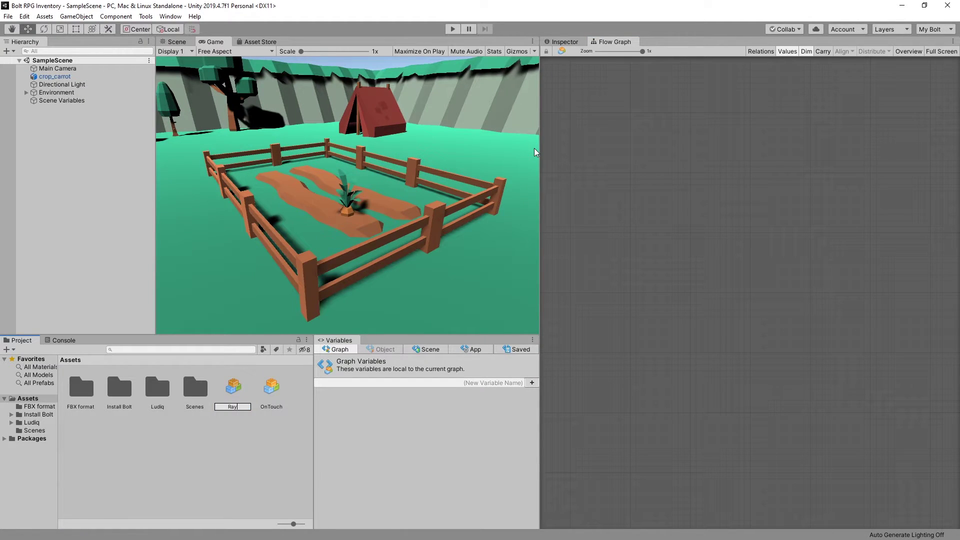
type("Hit")
key("Return")
Step: Add an Update Event node to the RayHit graph
left_click(942, 51)
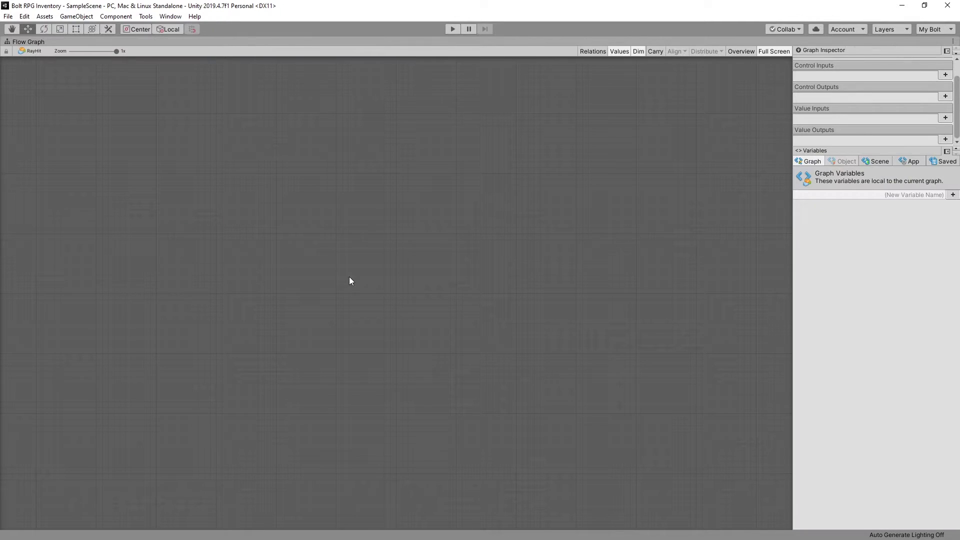
right_click(238, 138)
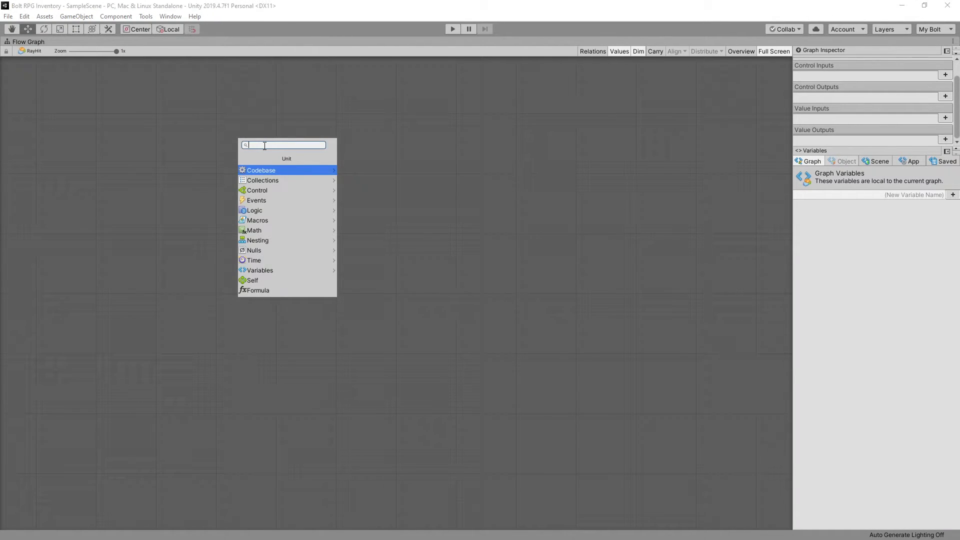
type("up")
key("Return")
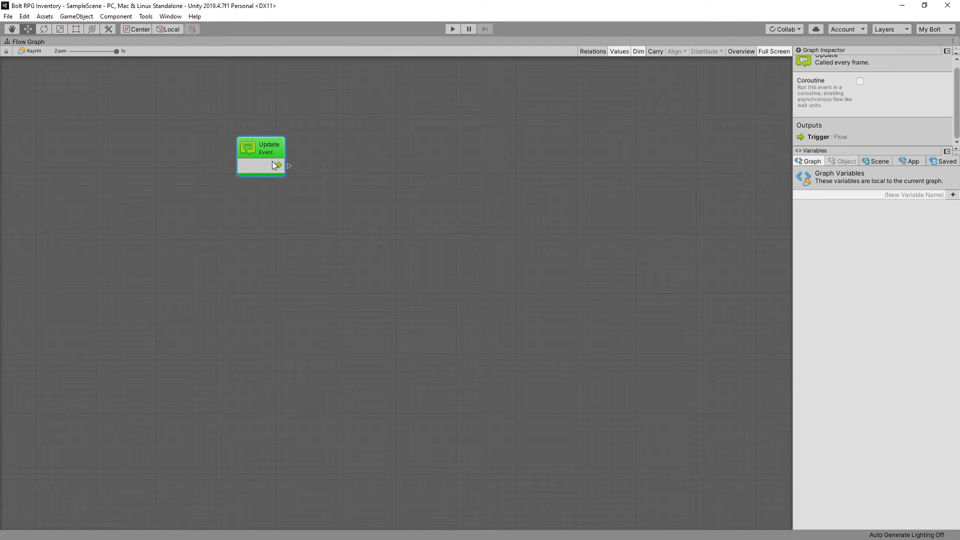
left_click(774, 51)
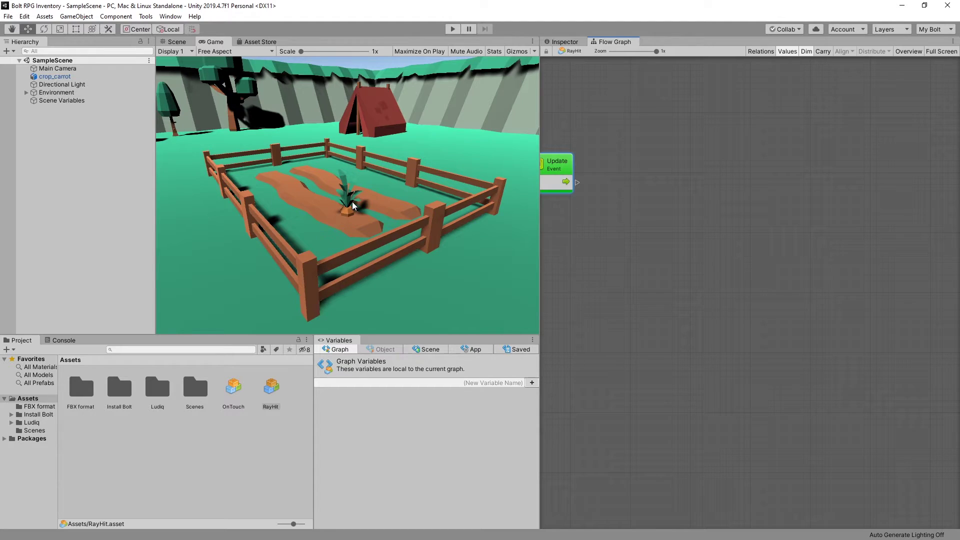
Step: Follow the Update event with a Get Mouse Button node checking button 0
left_click(941, 51)
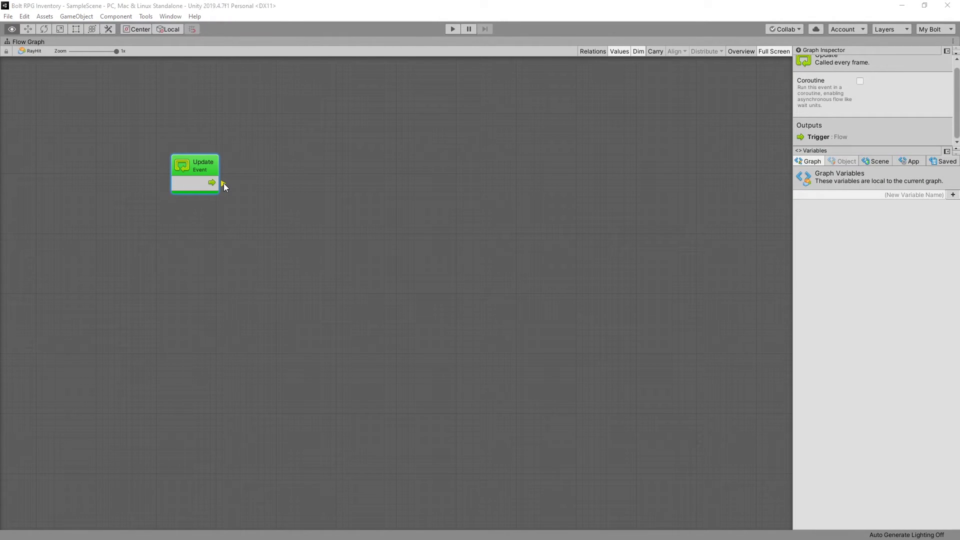
left_click_drag(224, 182, 306, 161)
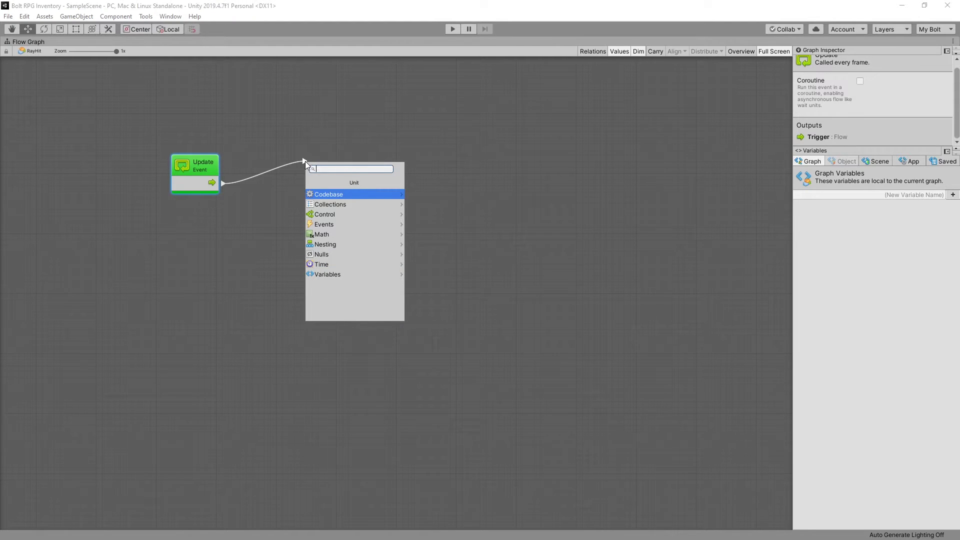
type("get mouse")
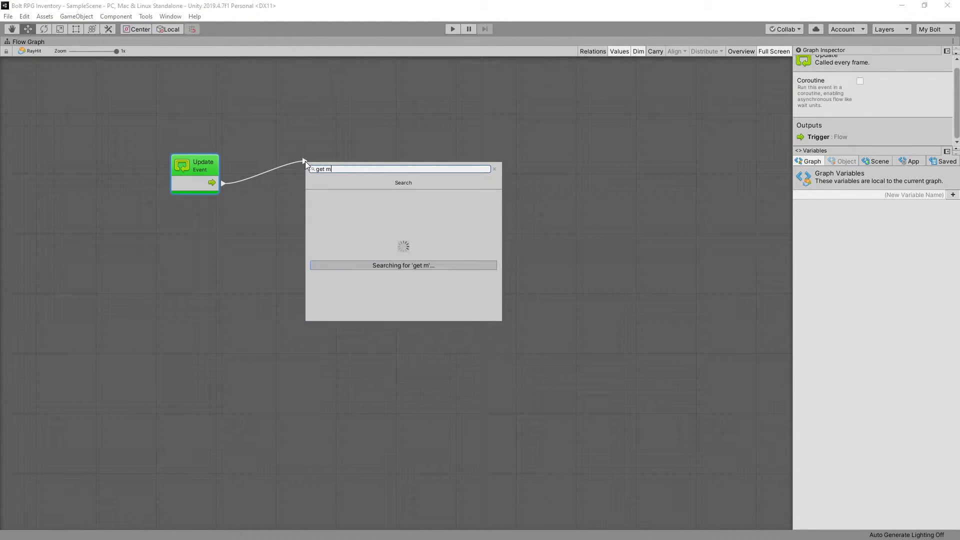
key("Return")
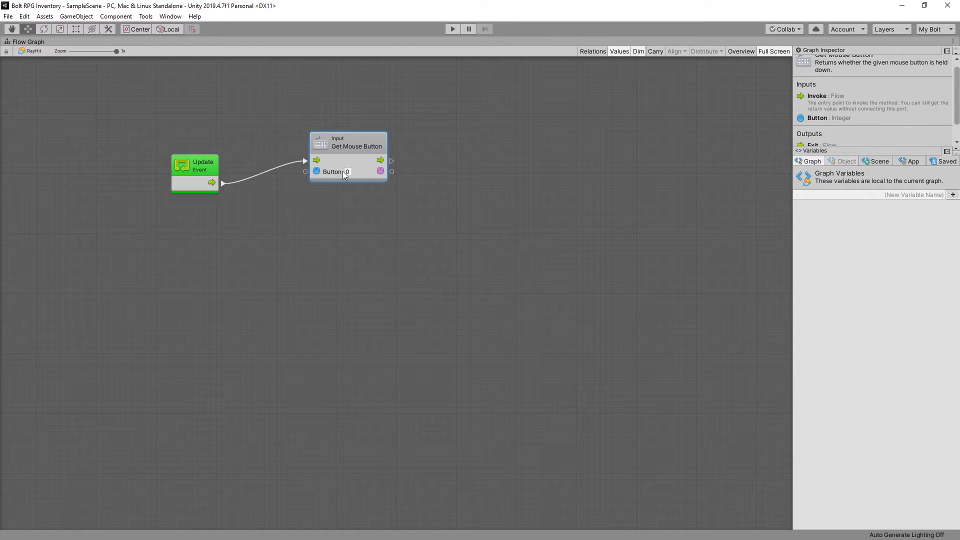
left_click(347, 171)
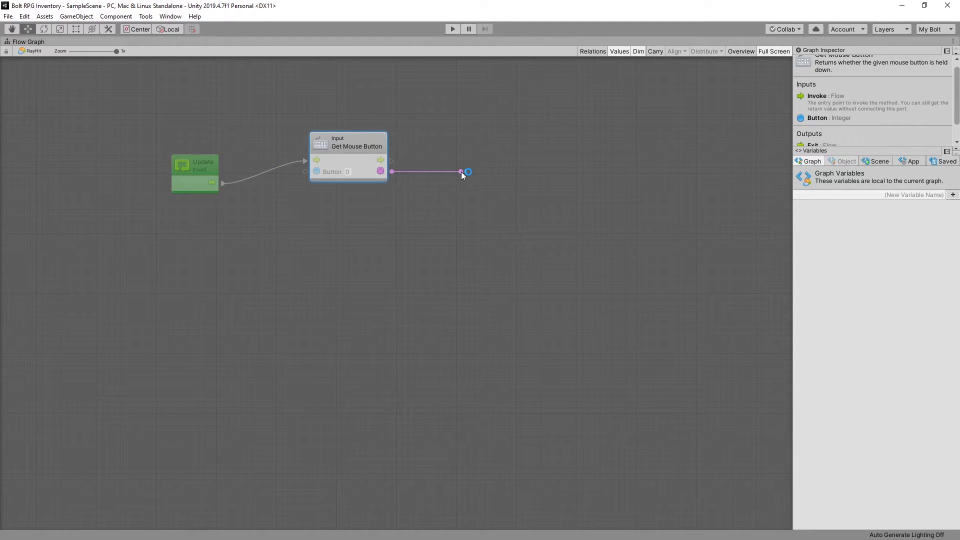
Step: Drive a Branch with the button result and add Screen Point To Ray on True
left_click_drag(392, 171, 463, 169)
left_click(491, 201)
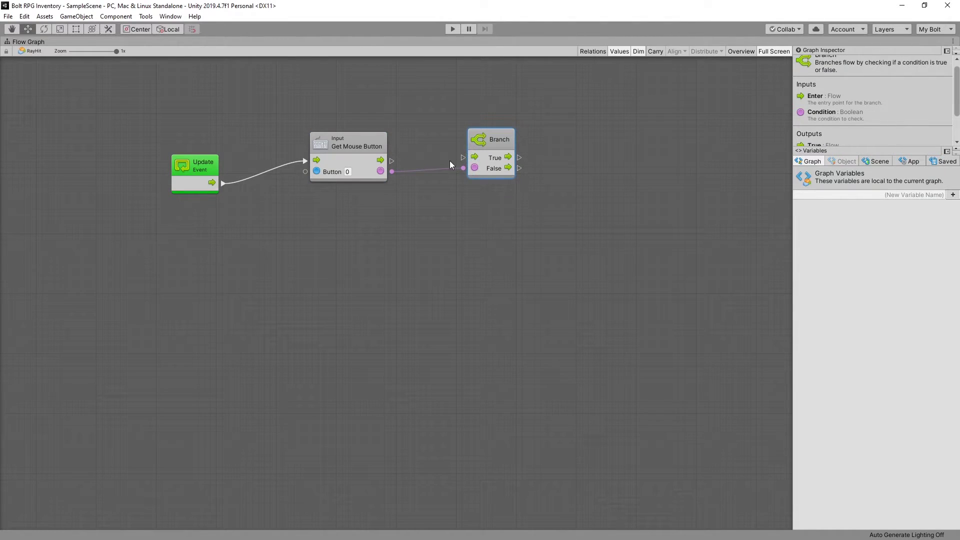
left_click_drag(463, 157, 381, 159)
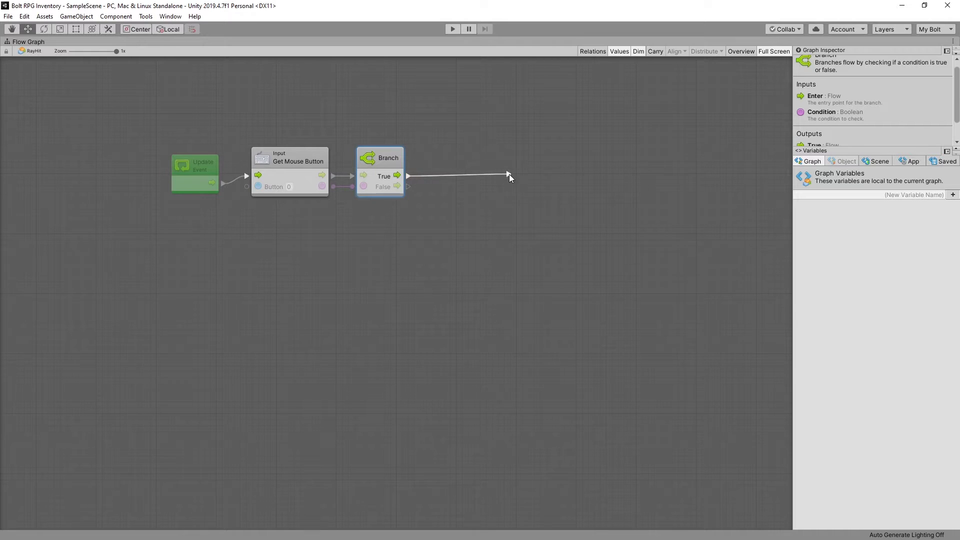
left_click_drag(408, 178, 499, 177)
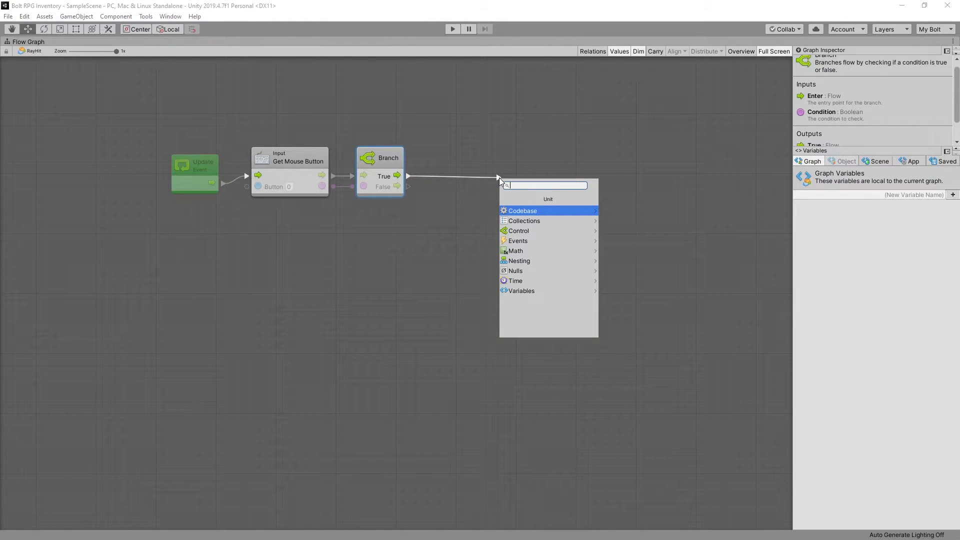
type("sc")
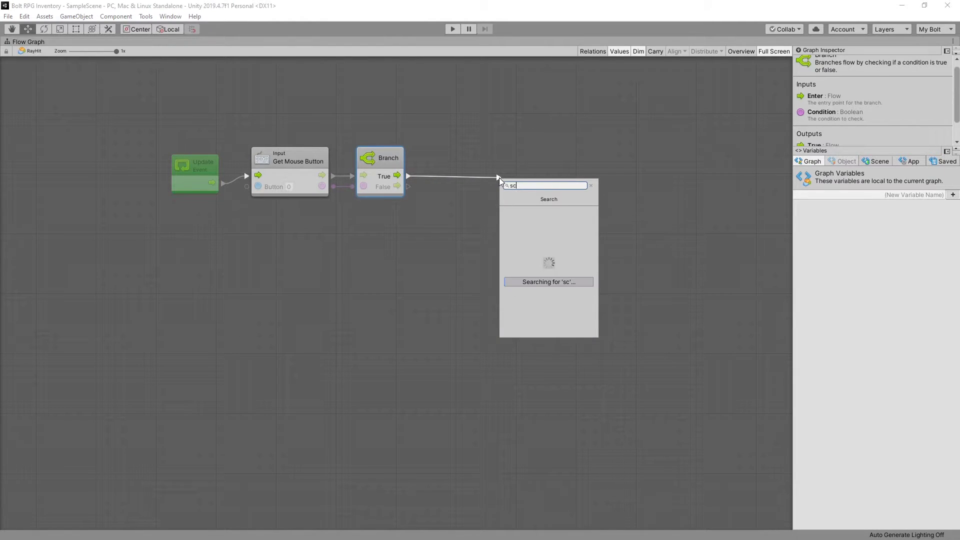
type("ree point to ray")
left_click(569, 222)
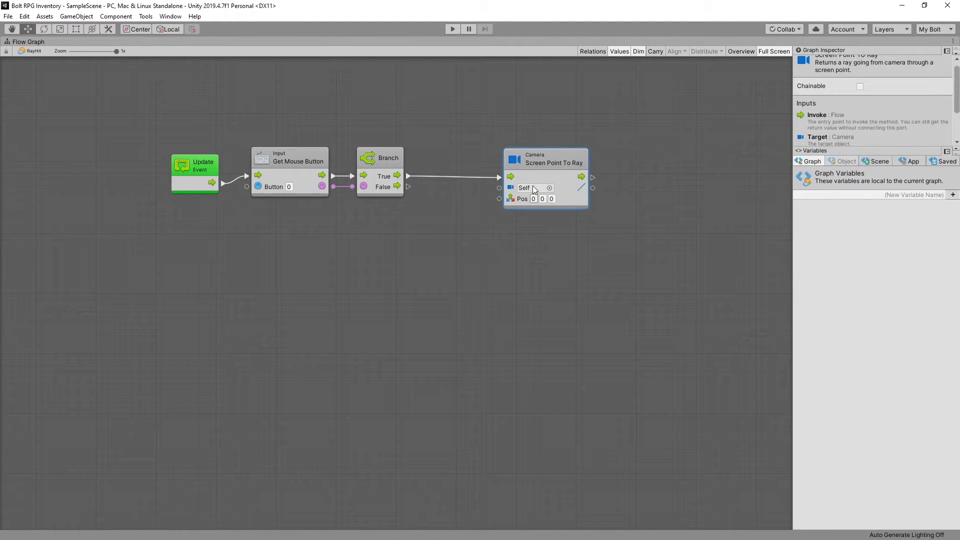
left_click_drag(534, 159, 502, 171)
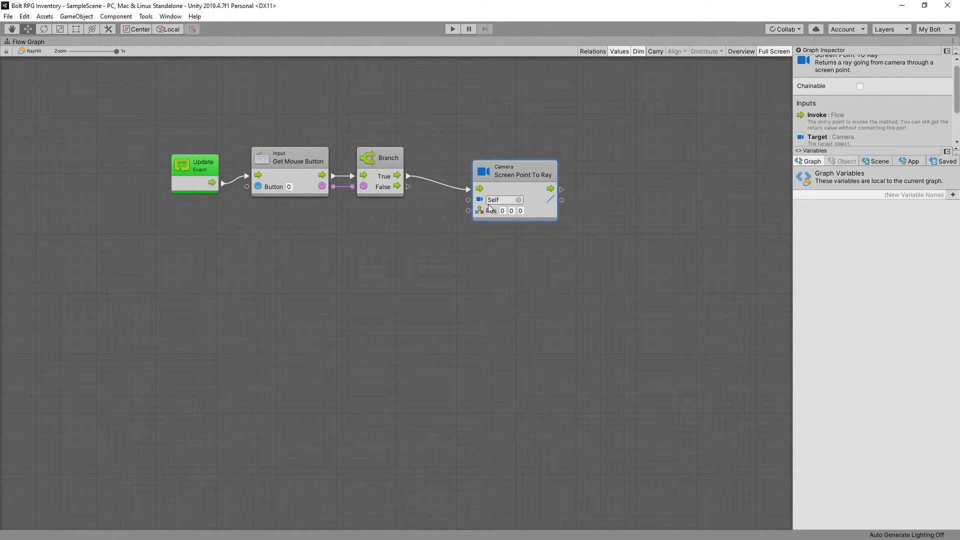
Step: Wire Camera Get Main and Get Mouse Position into Screen Point To Ray's target and position
left_click_drag(468, 199, 349, 236)
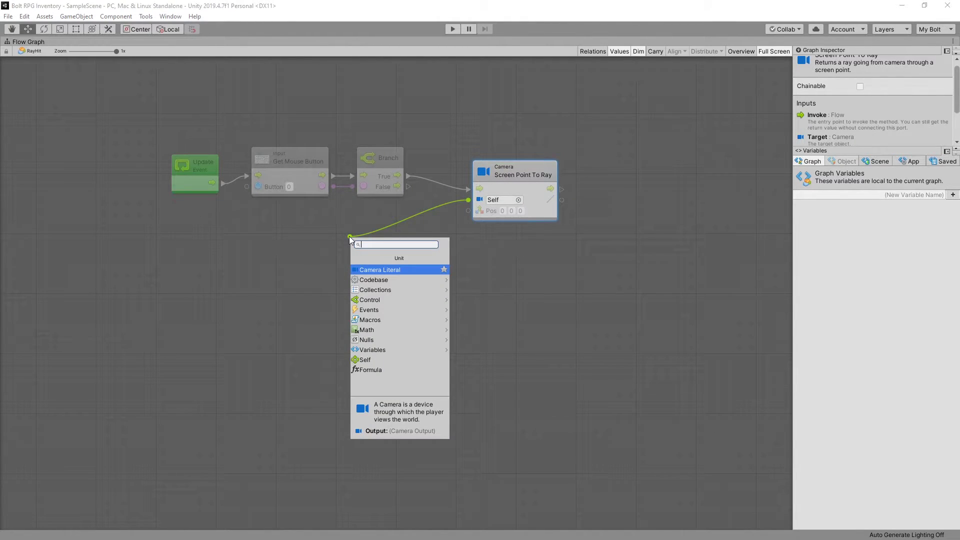
type("get")
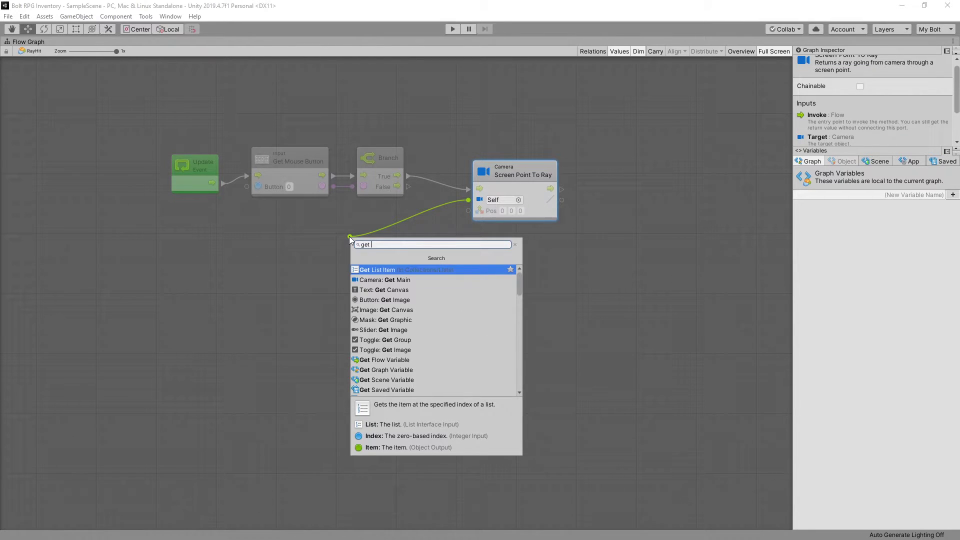
type("camera")
key("Return")
left_click_drag(335, 219, 386, 220)
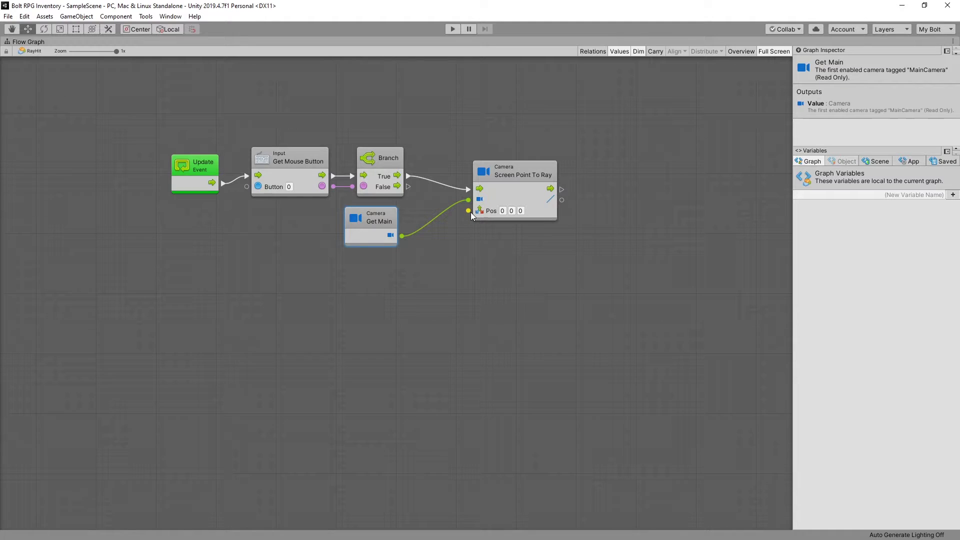
left_click_drag(468, 210, 273, 299)
type("get M")
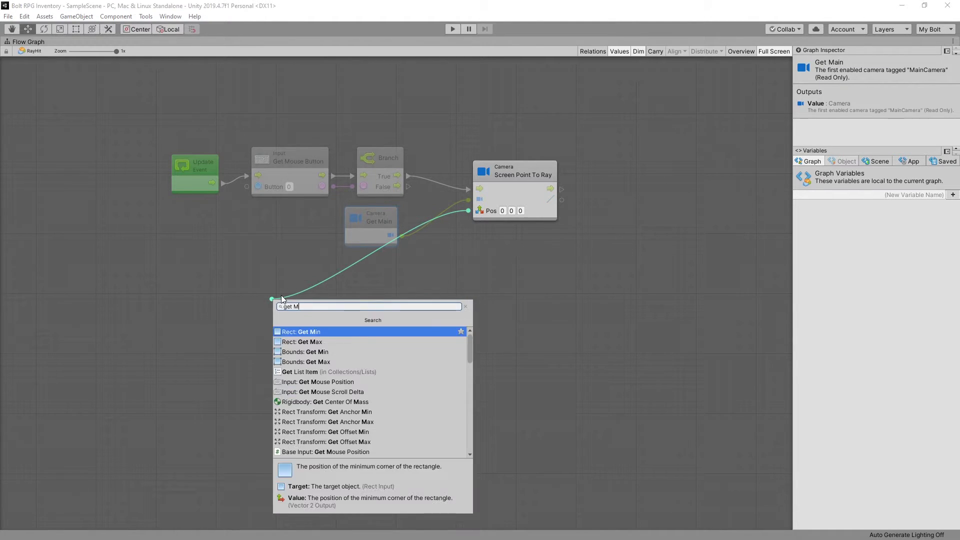
type("ou")
key("Return")
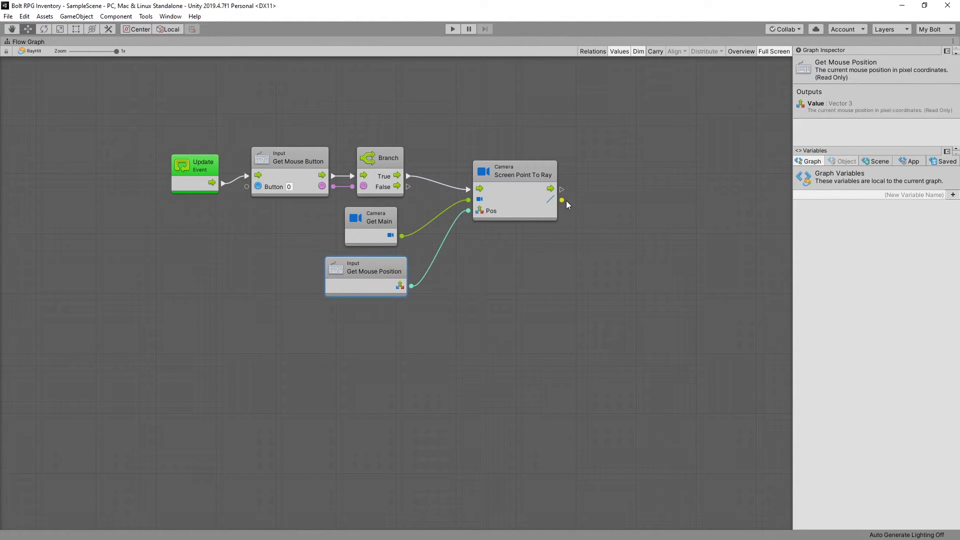
mouse_move(566, 201)
left_mouse_down()
mouse_move(540, 205)
mouse_move(583, 207)
left_mouse_up()
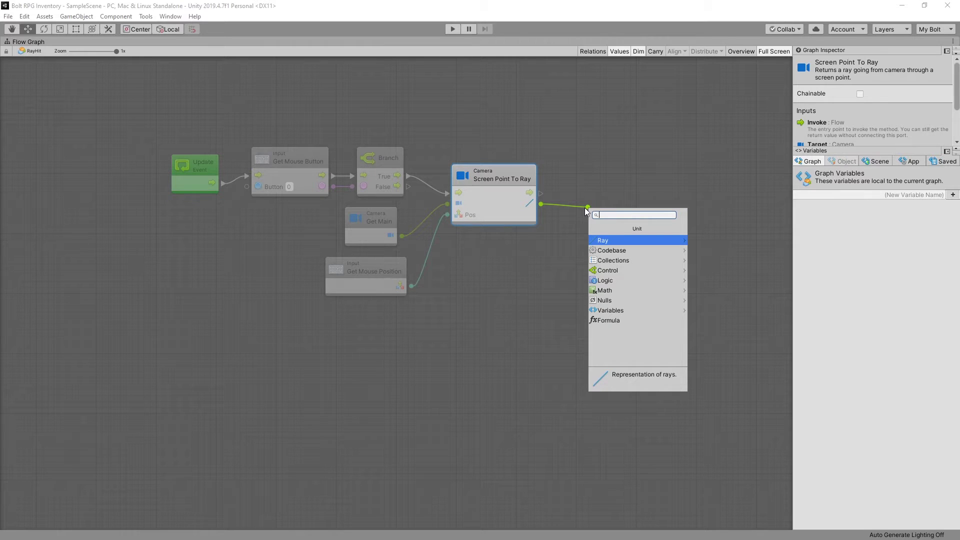
type("physics ray")
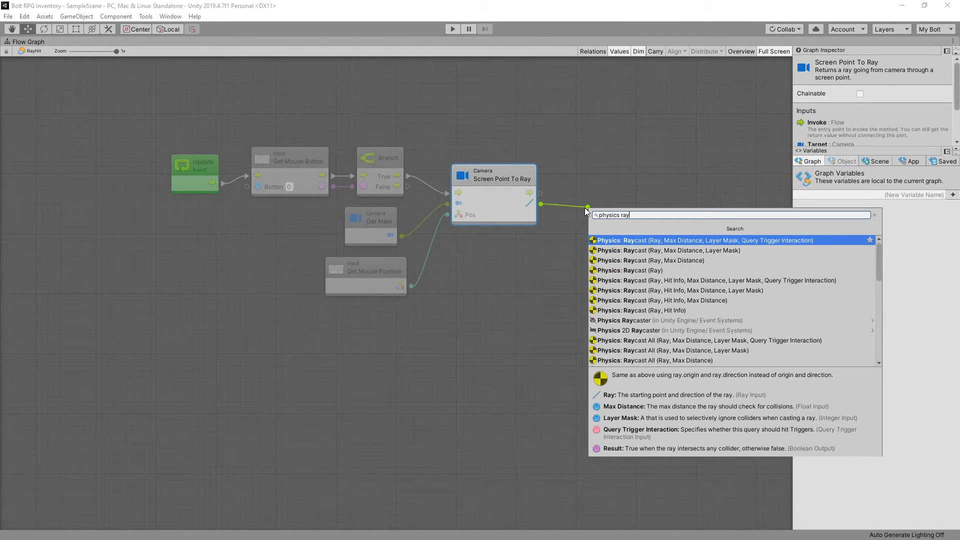
type("cast")
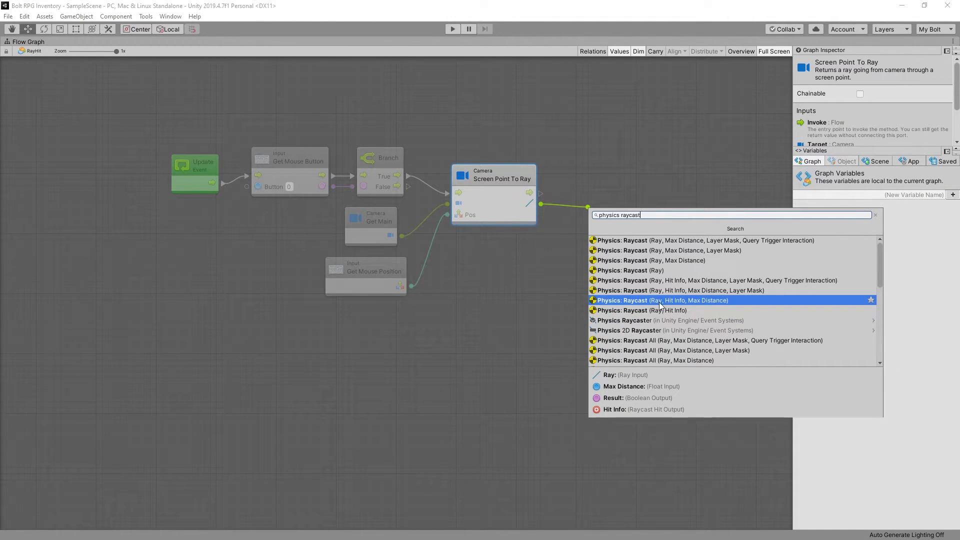
Step: Add a Physics Raycast (Ray, Hit Info, Max Distance) node with Max Distance 100
left_click(701, 303)
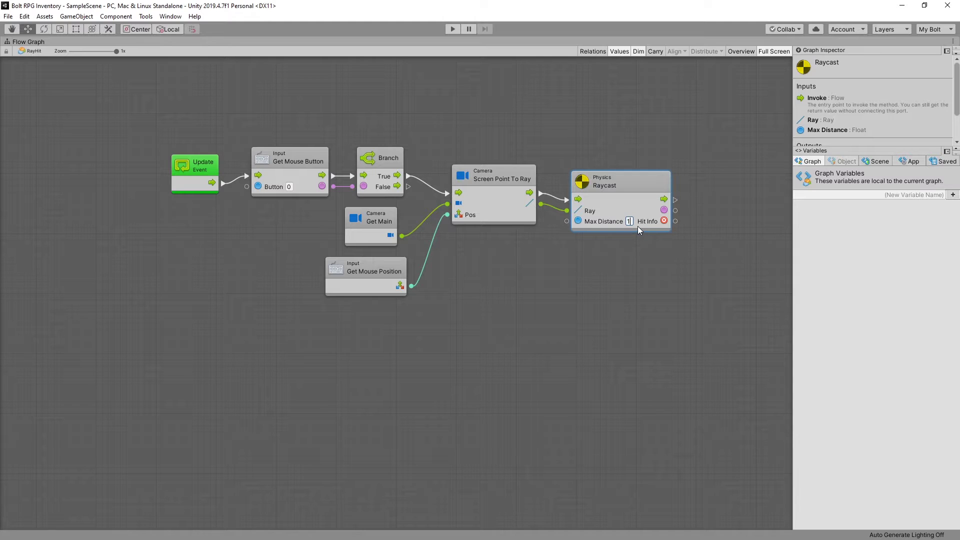
type("100")
left_click_drag(682, 210, 726, 212)
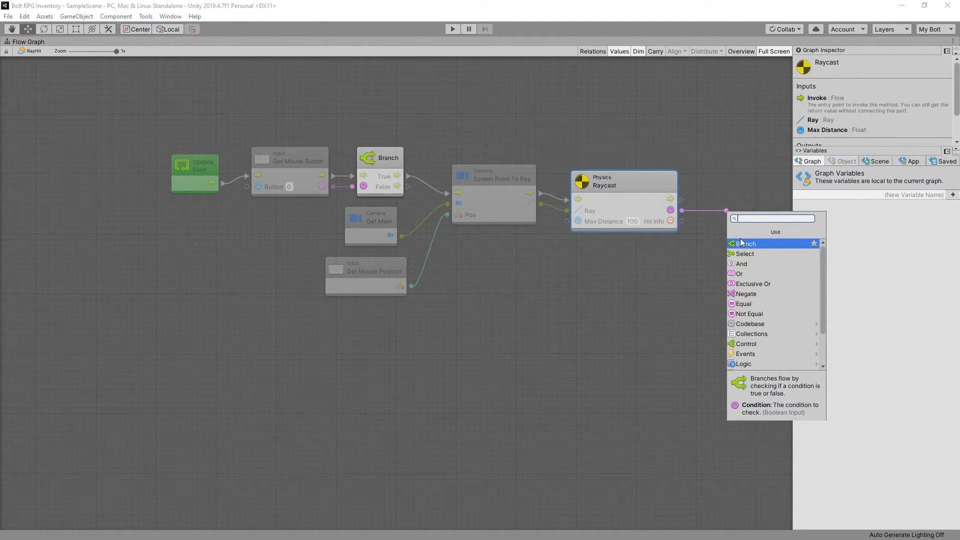
Step: Branch on the raycast result, with True triggering a custom event named 'isTouched'
left_click(743, 247)
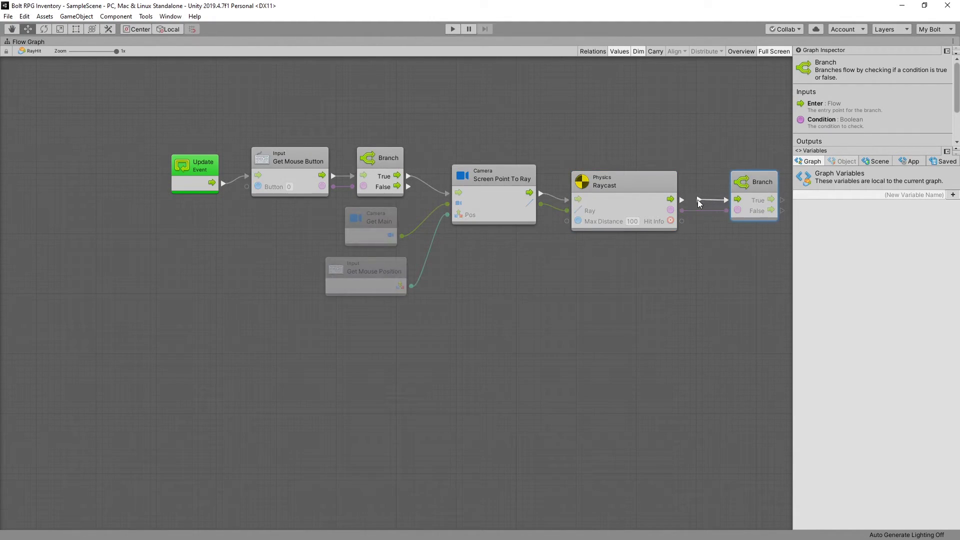
middle_click_drag(671, 201, 530, 229)
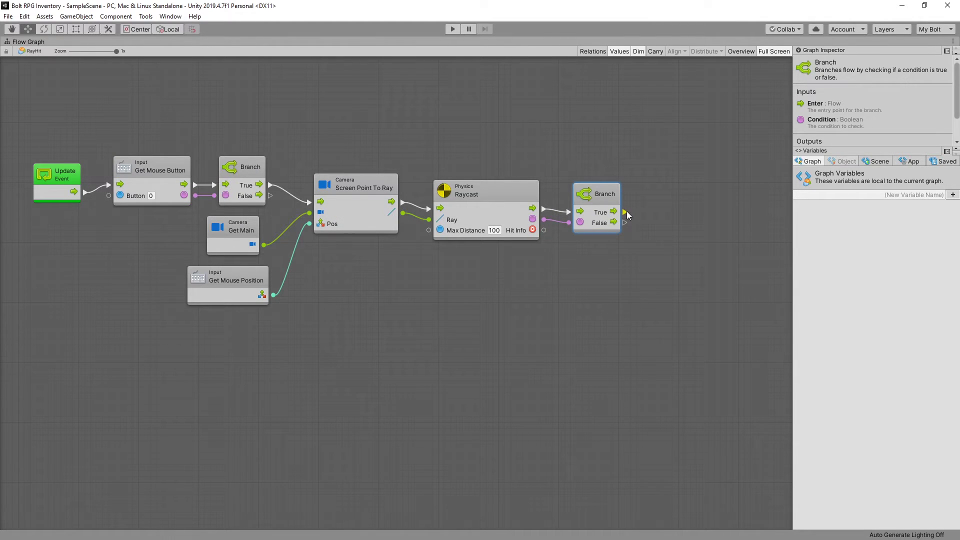
left_click_drag(627, 215, 669, 224)
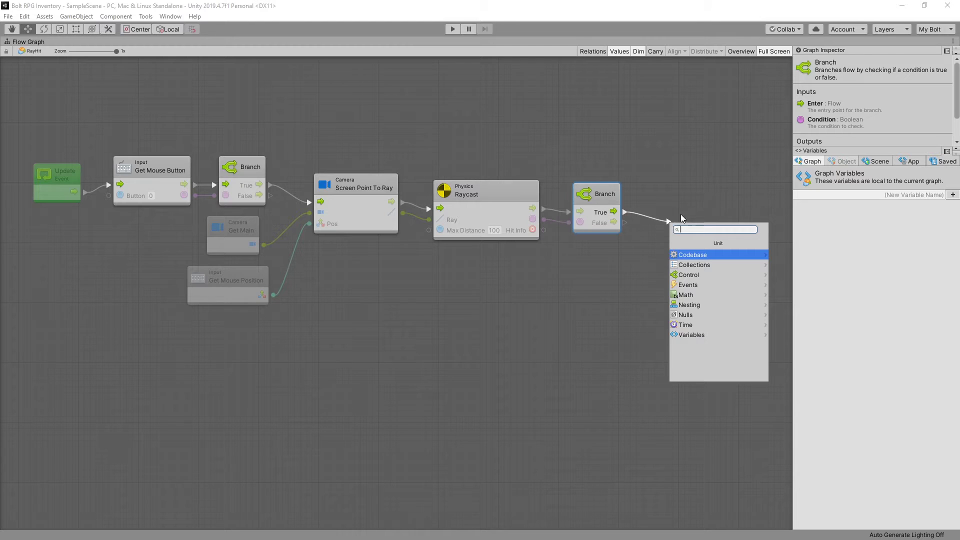
left_click(700, 285)
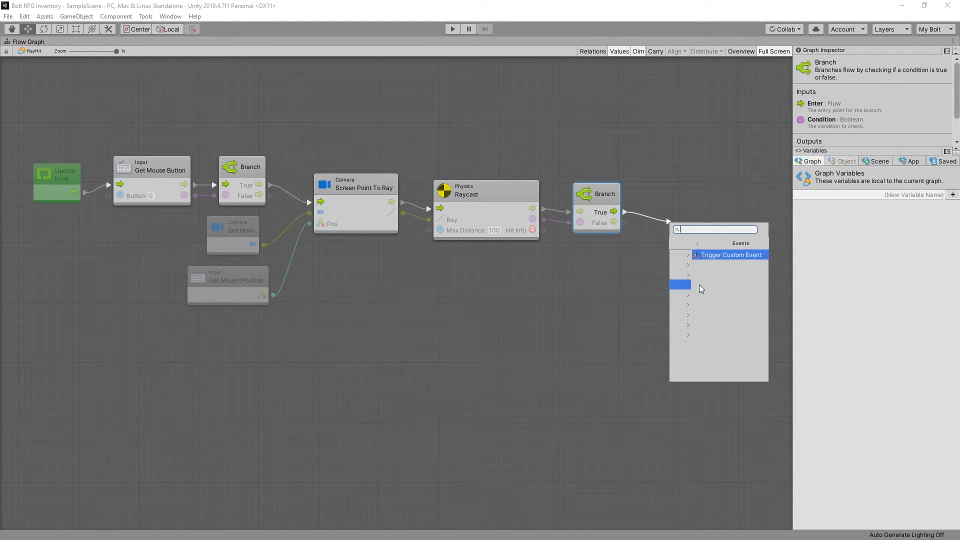
left_click(696, 254)
left_click(695, 233)
type("isTouc")
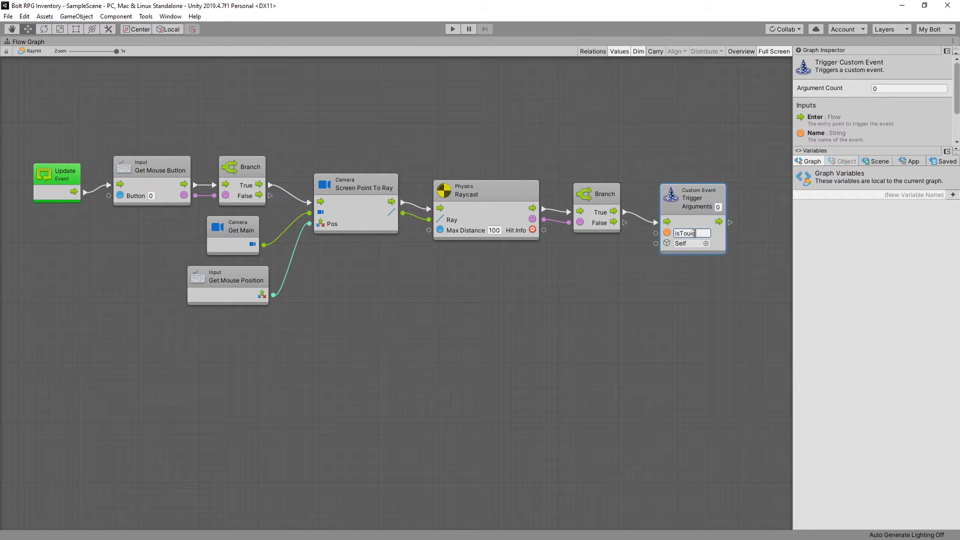
type("hed")
left_click(639, 284)
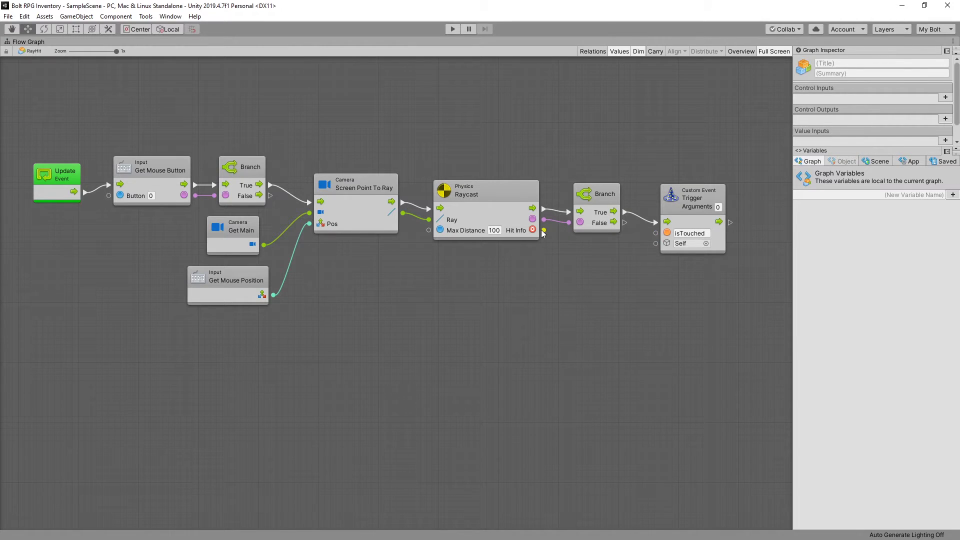
Step: Point the isTouched trigger at the hit object via Raycast Hit Get Transform and Get Game Object
mouse_move(541, 232)
left_mouse_down()
mouse_move(493, 280)
mouse_move(502, 260)
left_mouse_up()
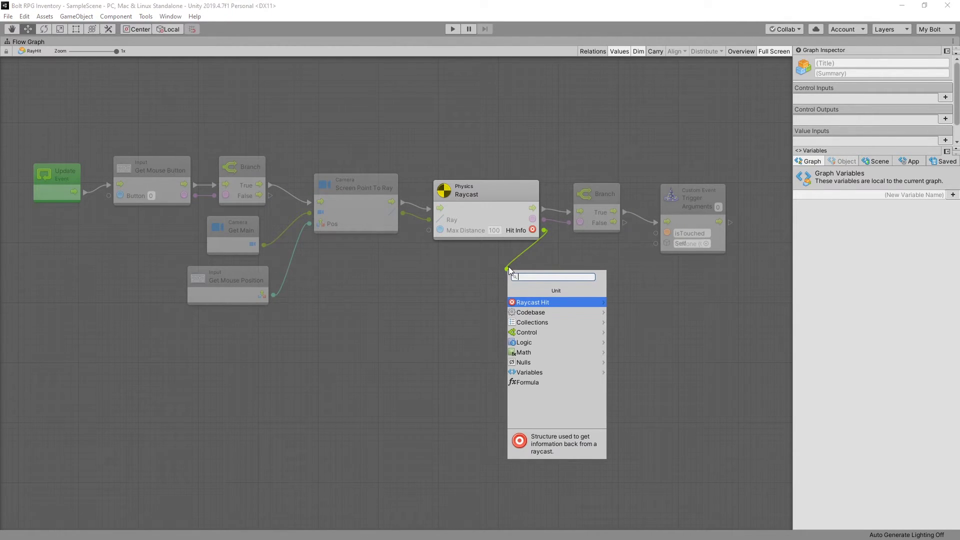
type("get tr")
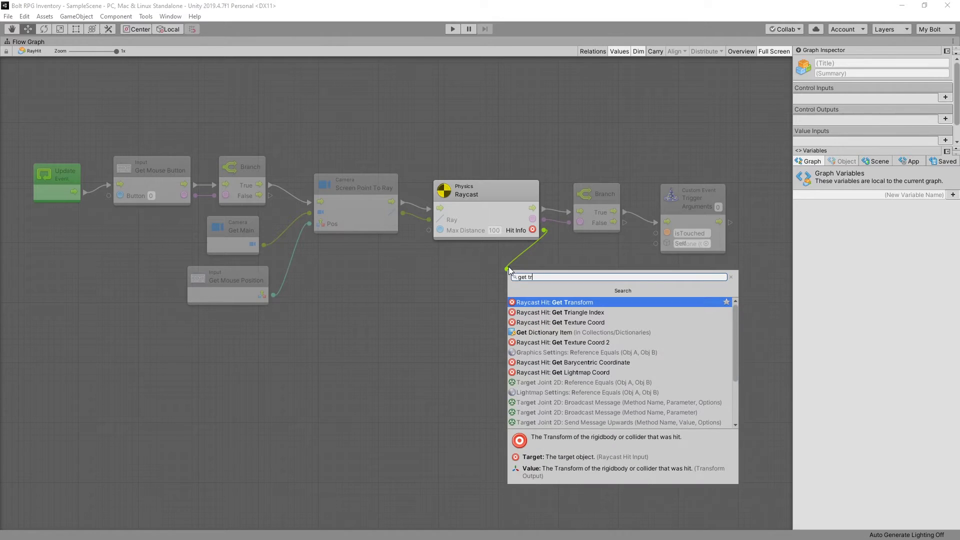
key("Return")
left_click_drag(543, 292, 578, 293)
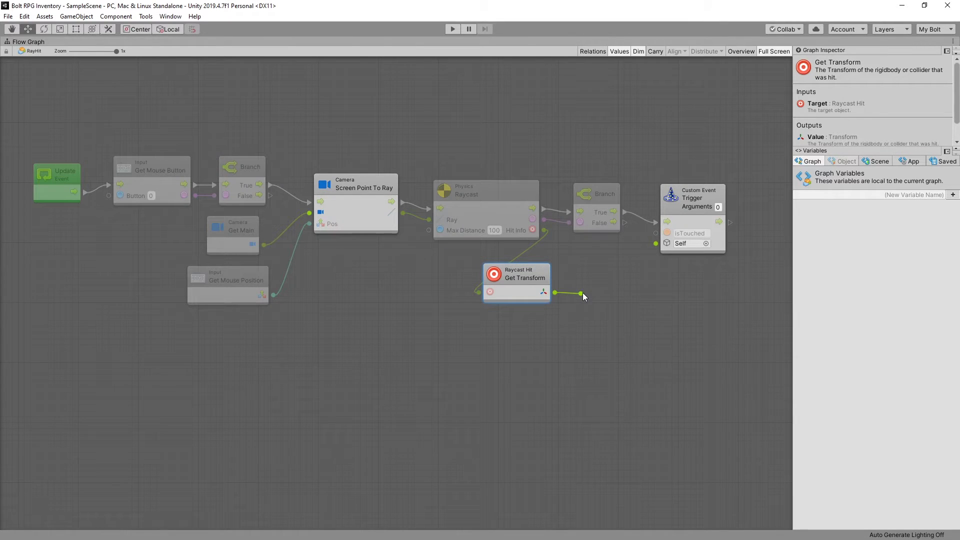
type("get")
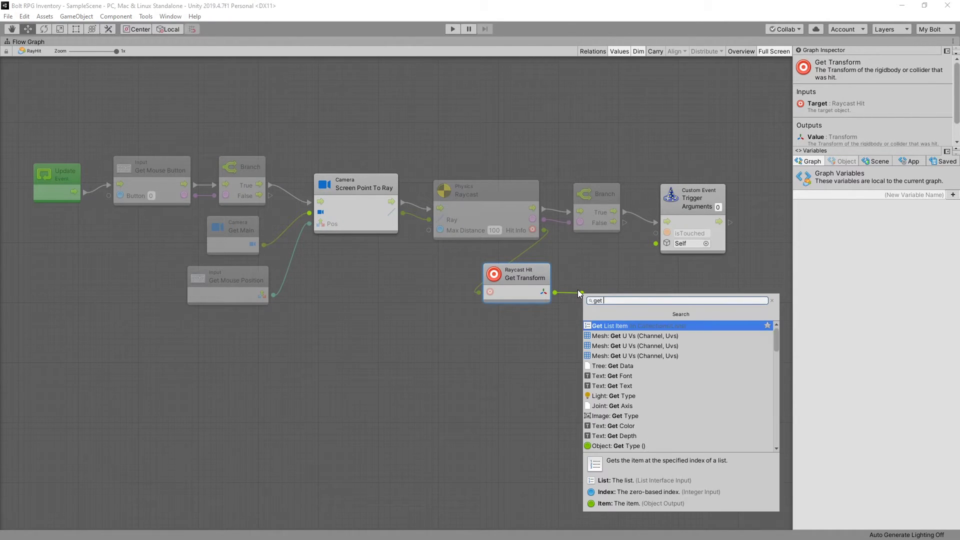
type(" game")
key("Return")
left_click_drag(651, 292, 667, 242)
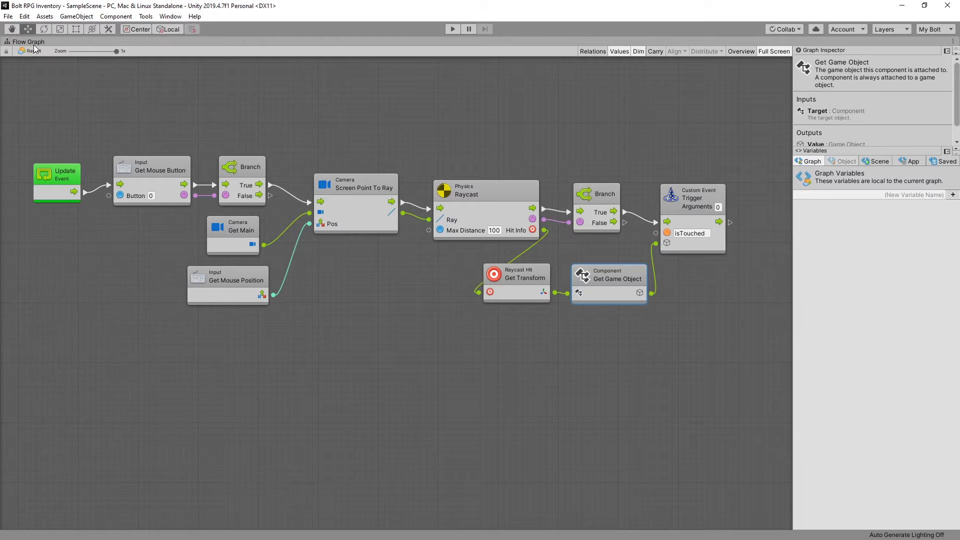
Step: Select crop_carrot in the normal layout and add a Box Collider component
left_click(776, 53)
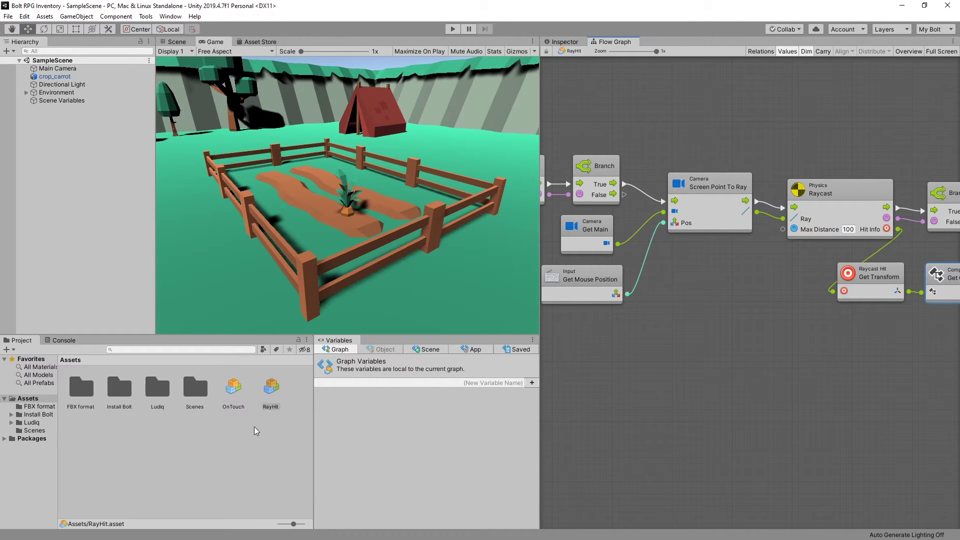
left_click(270, 388)
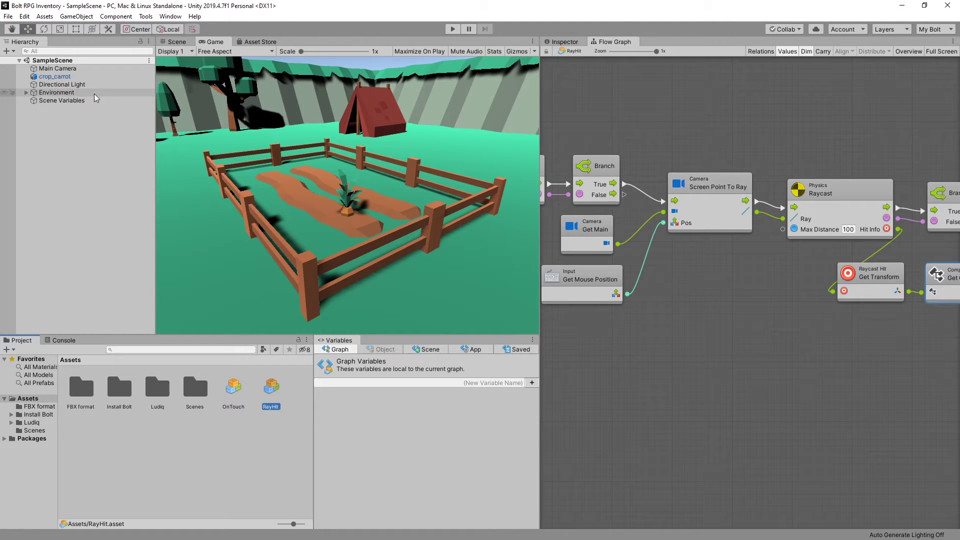
left_click(52, 78)
left_click(564, 42)
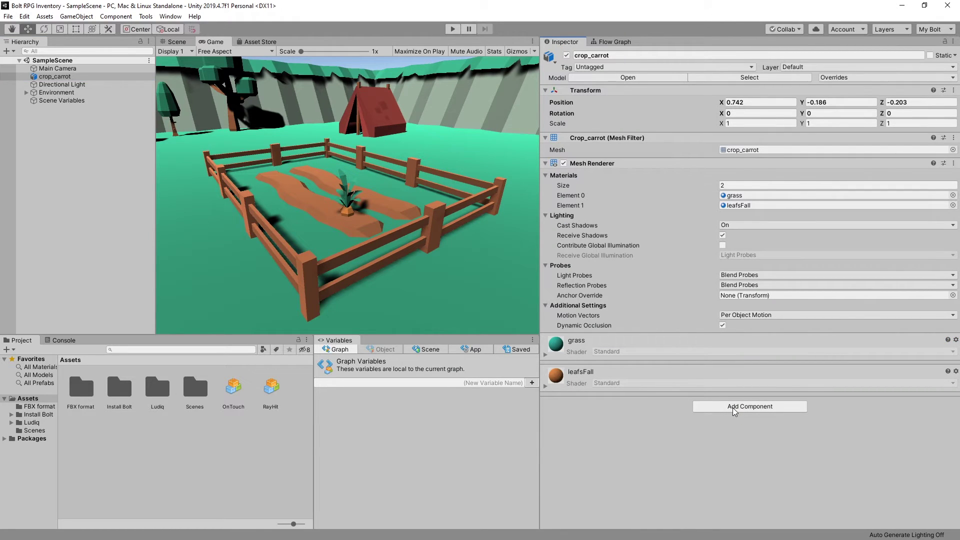
left_click(734, 408)
type("fl")
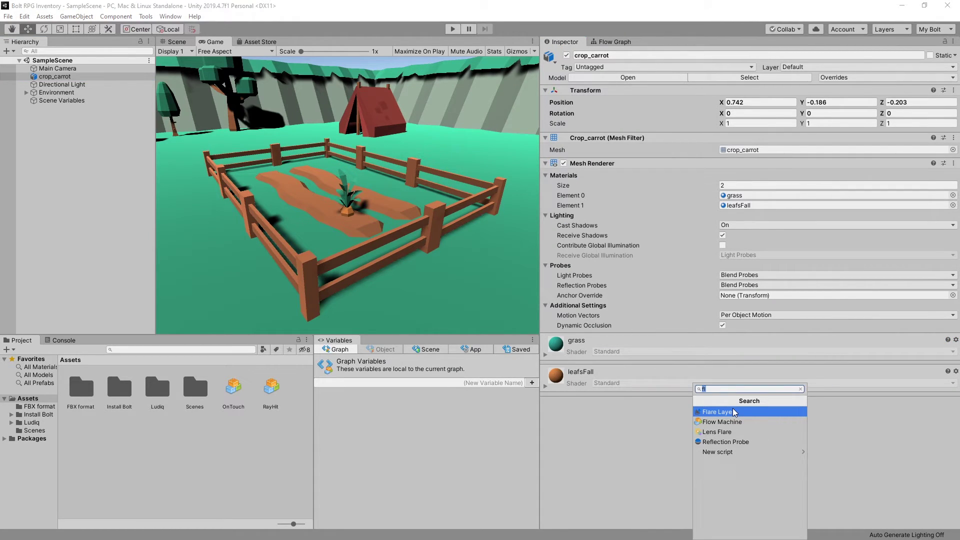
key("BackSpace")
type("bo")
left_click(734, 412)
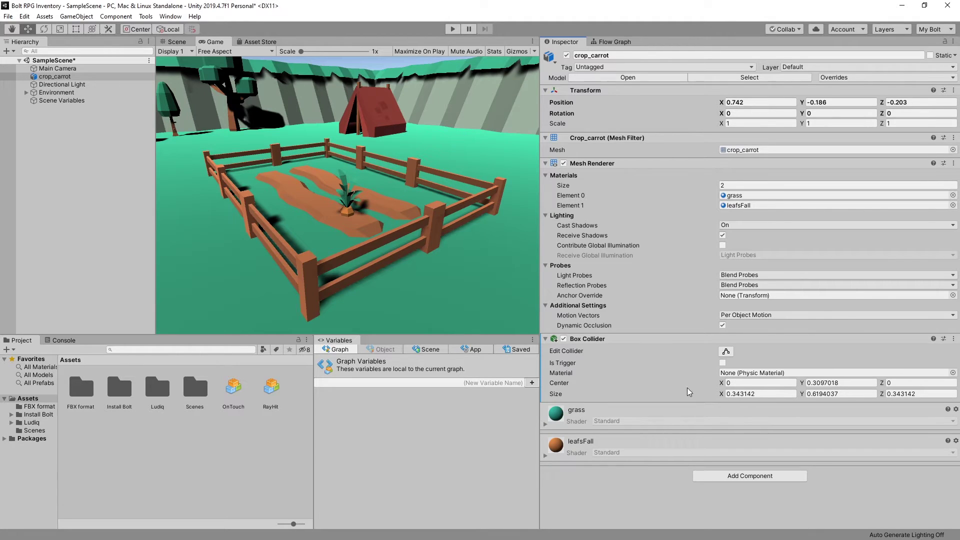
Step: Add a Flow Machine to the carrot with its Source set to Embed
left_click(749, 476)
type("fl")
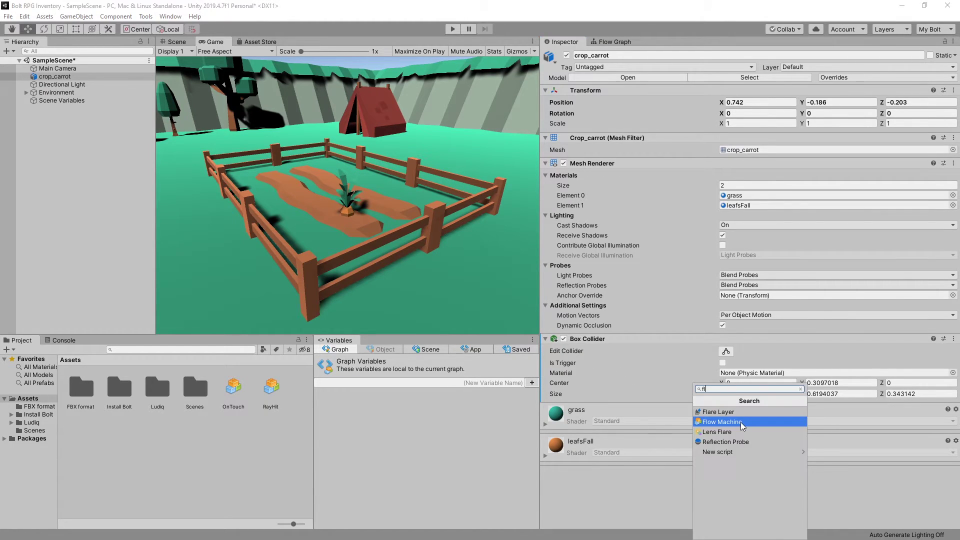
left_click(740, 423)
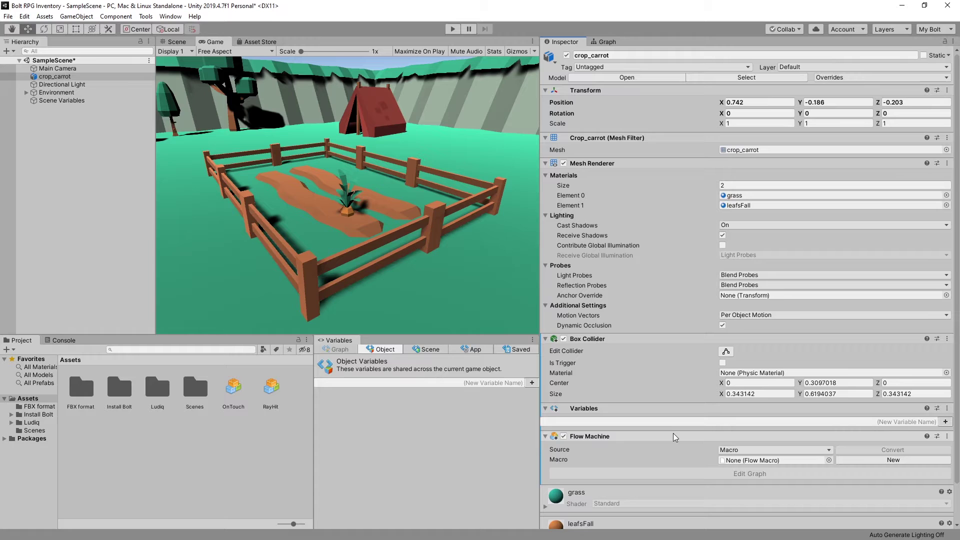
left_click(745, 450)
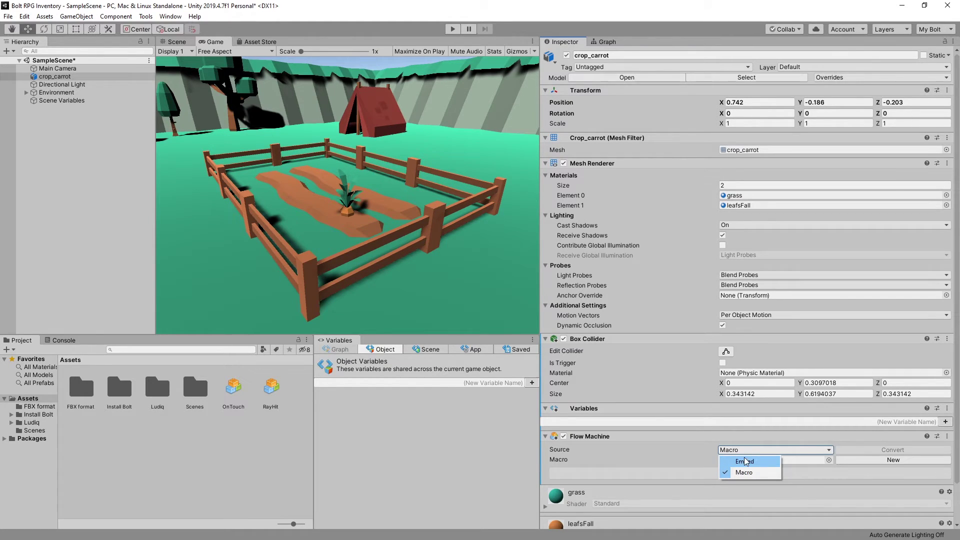
left_click(750, 460)
Step: Remove the carrot graph's default Start and Update events and drop in the OnTouch super unit
left_click(750, 491)
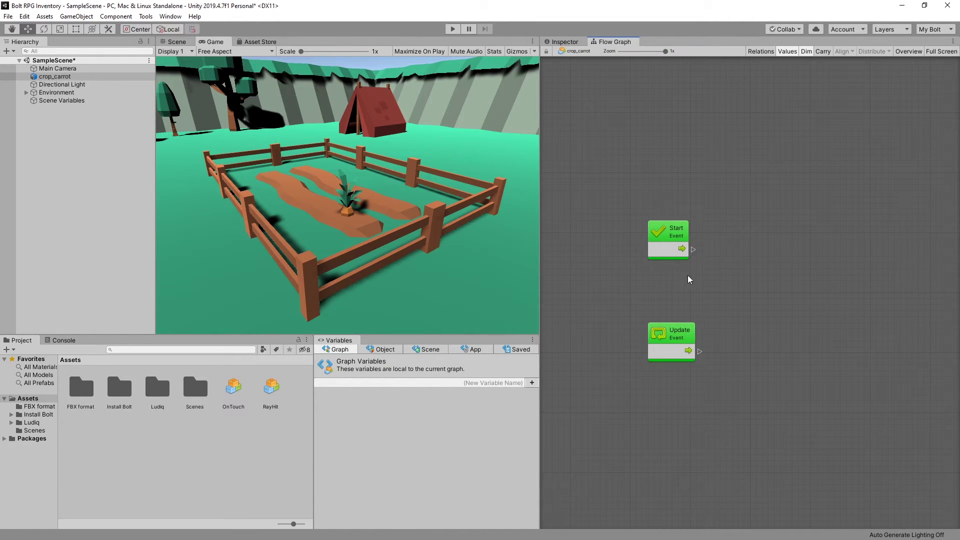
key("Delete")
left_click(671, 334)
key("Delete")
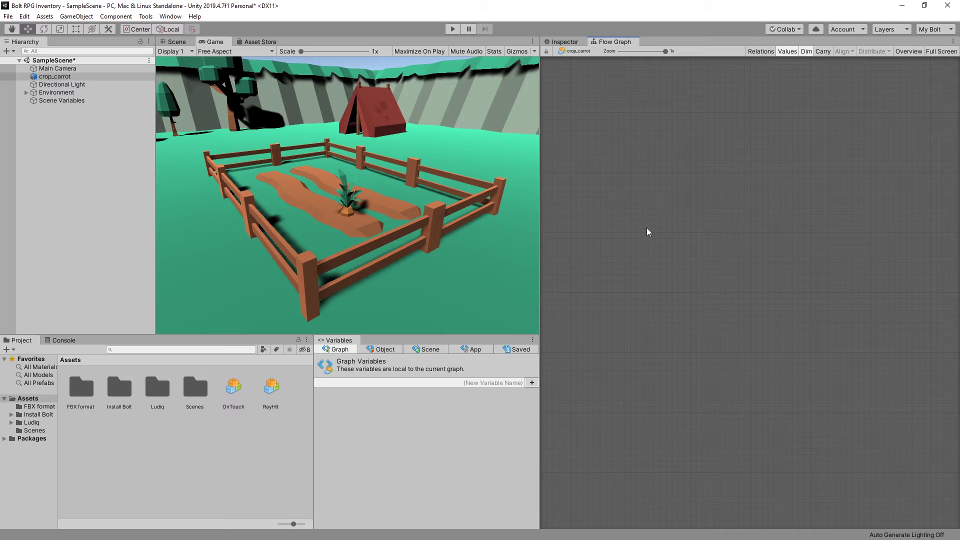
mouse_move(234, 387)
left_mouse_down()
mouse_move(307, 381)
mouse_move(615, 225)
left_mouse_up()
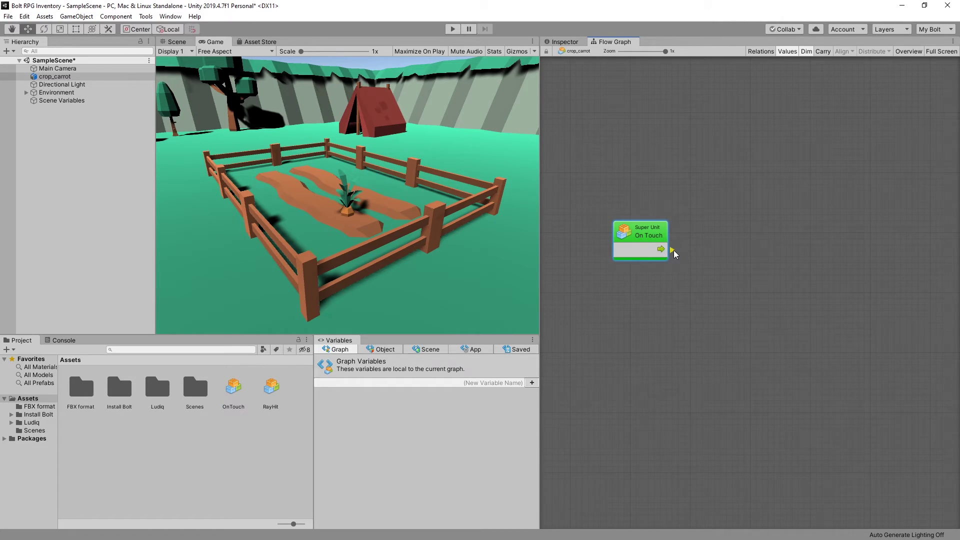
Step: Wire On Touch to a Game Object Destroy node whose Obj input is Self
left_click_drag(671, 249, 767, 219)
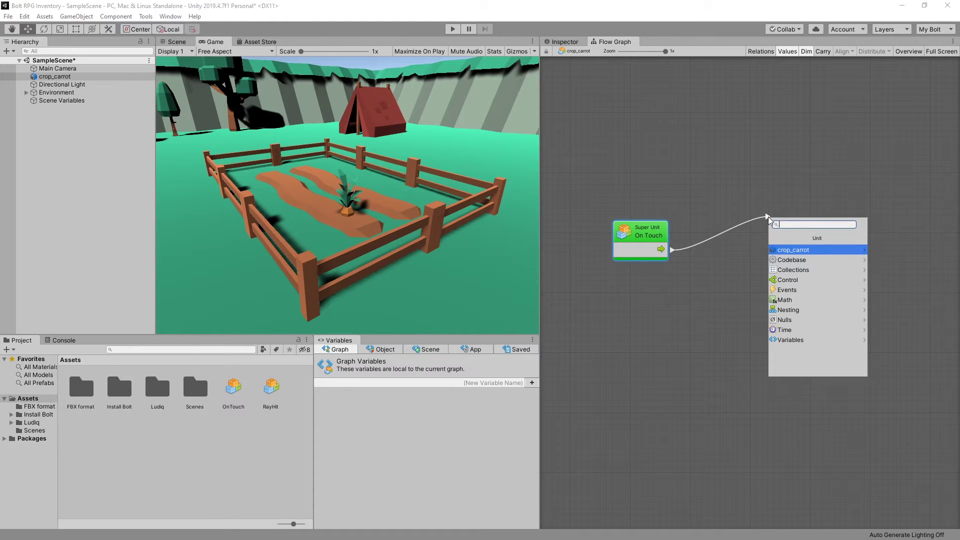
type("destroy")
left_click(797, 322)
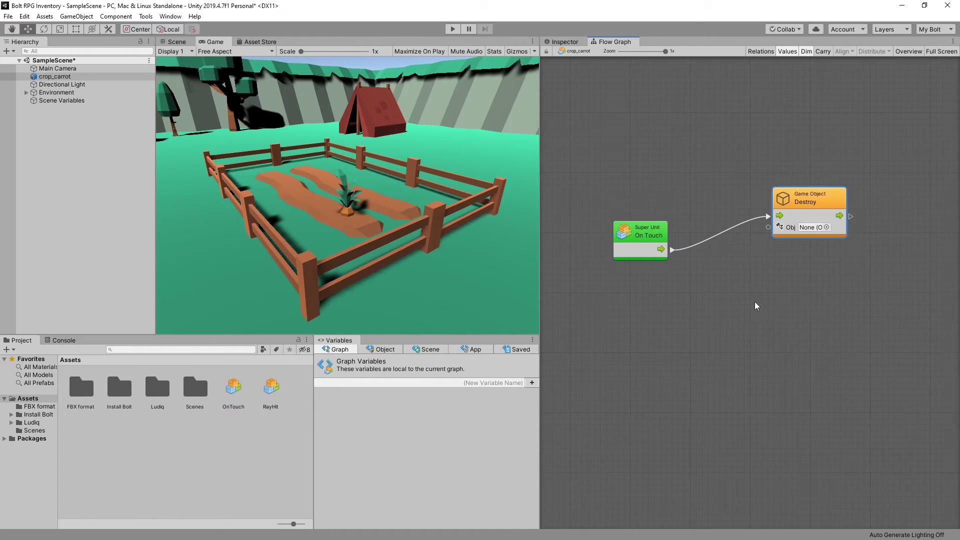
mouse_move(768, 227)
left_mouse_down()
mouse_move(686, 296)
mouse_move(716, 272)
left_mouse_up()
left_click(718, 433)
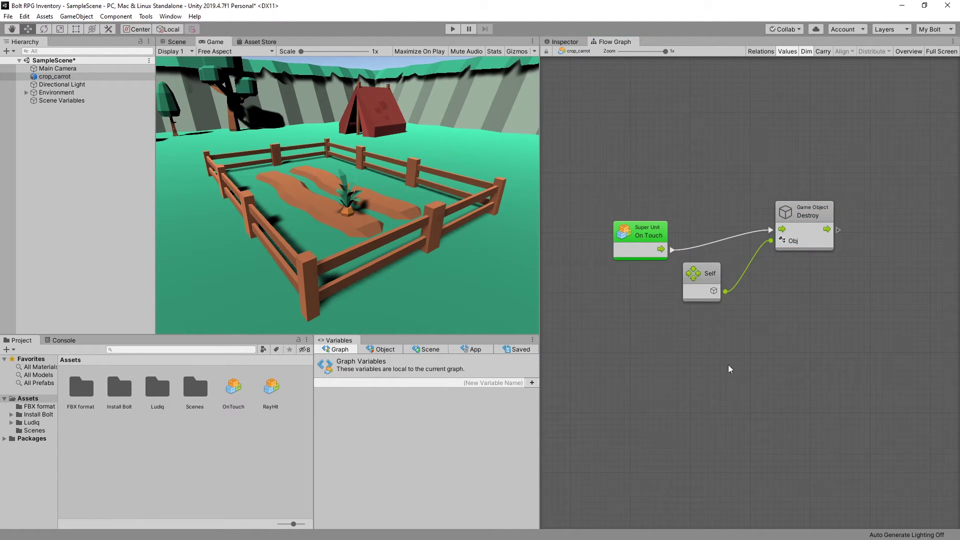
left_click(49, 131)
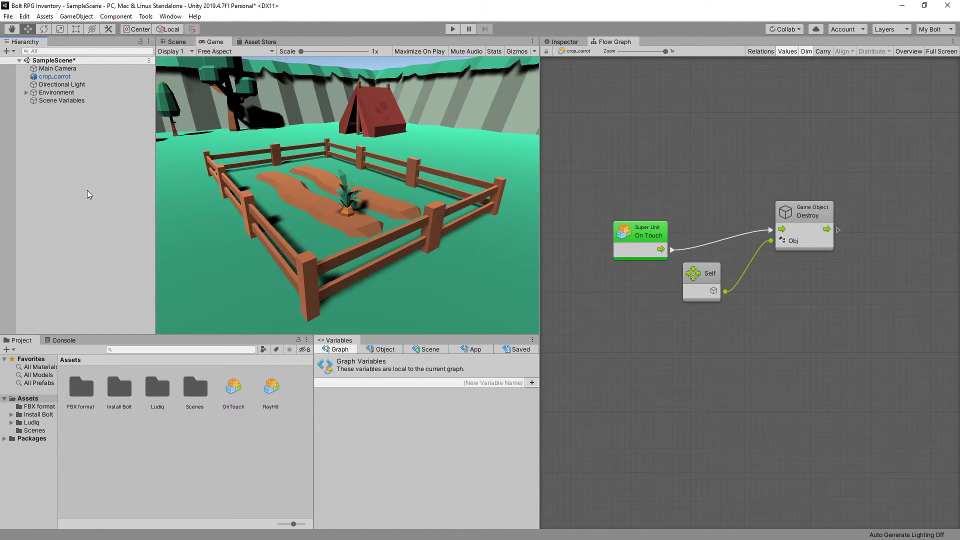
Step: Create an empty object named RayHit with a Flow Machine using the RayHit macro
right_click(37, 146)
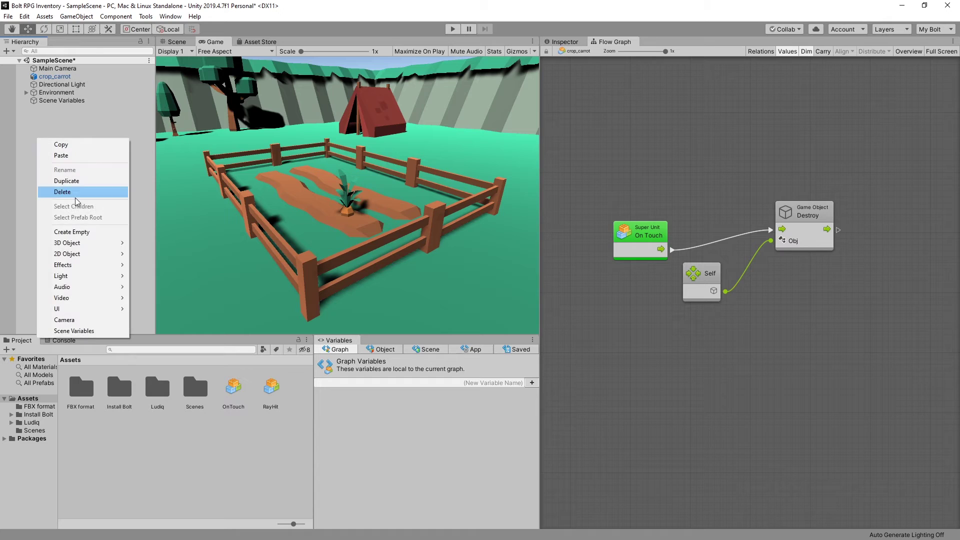
left_click(85, 234)
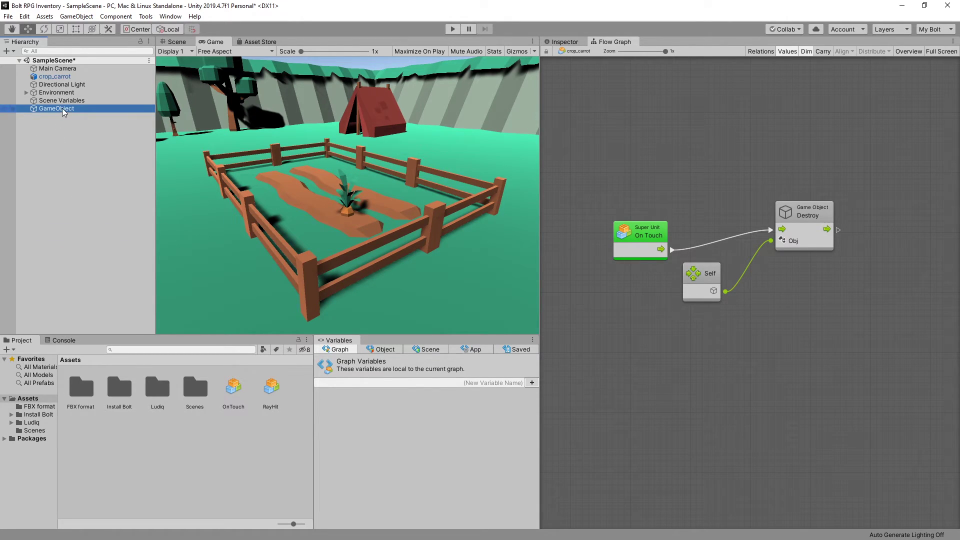
type("Ra")
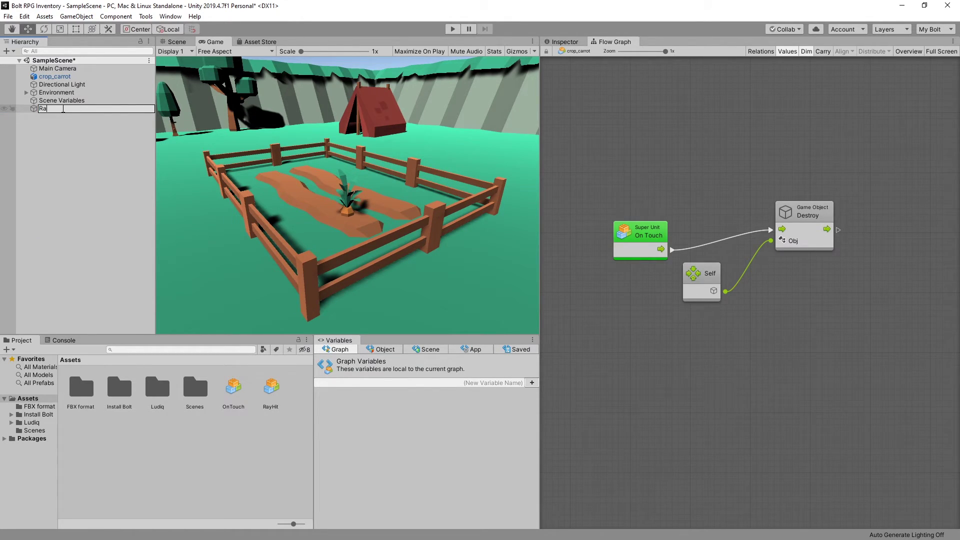
type("yHit")
key("Return")
left_click(750, 216)
left_click(710, 179)
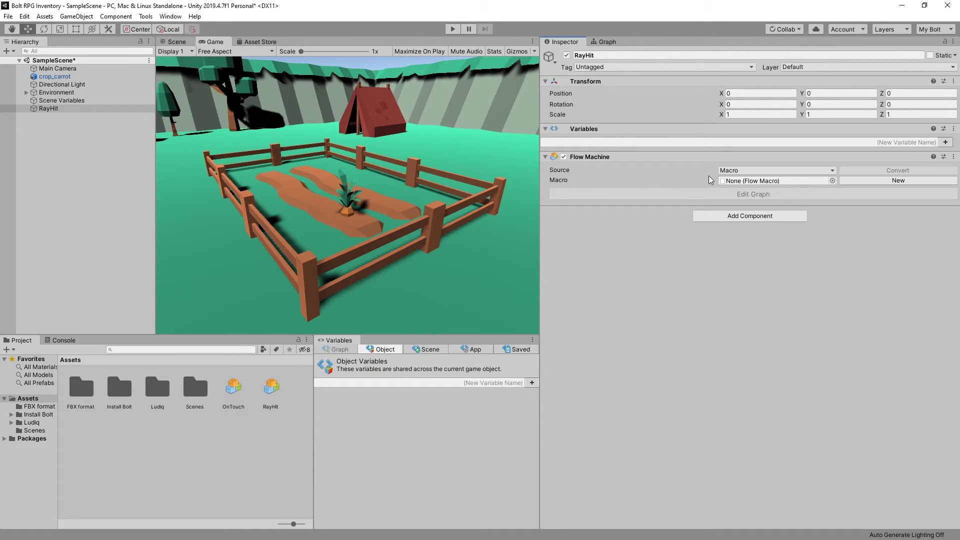
left_click_drag(270, 387, 759, 189)
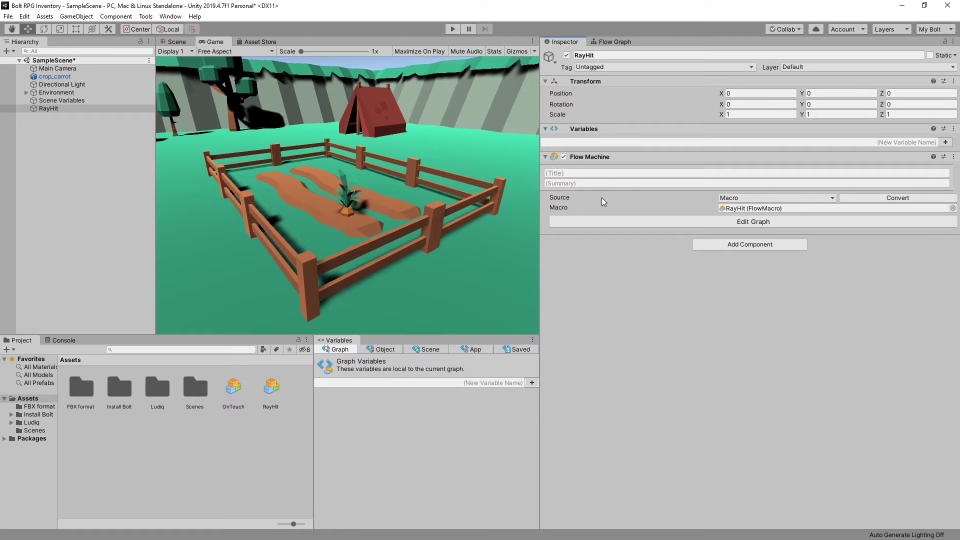
left_click(453, 30)
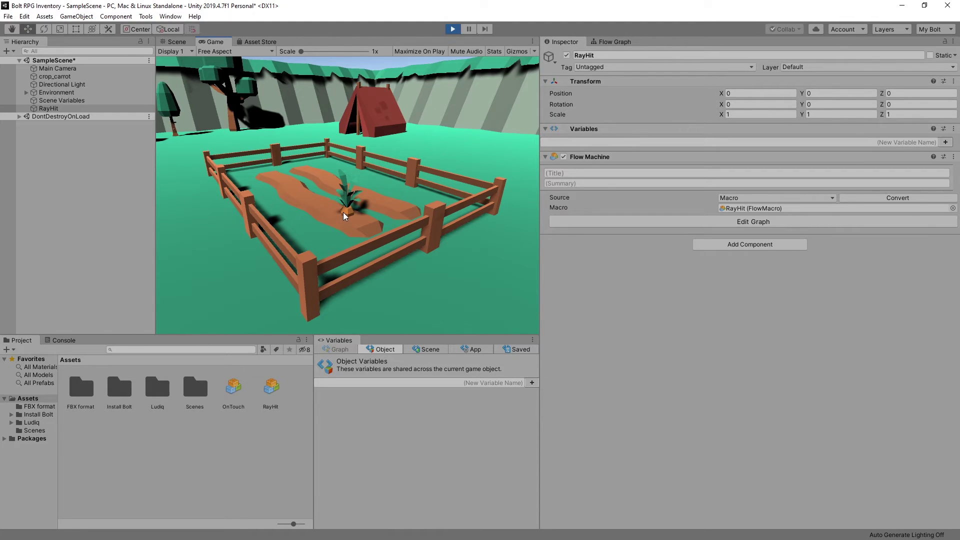
left_click(349, 208)
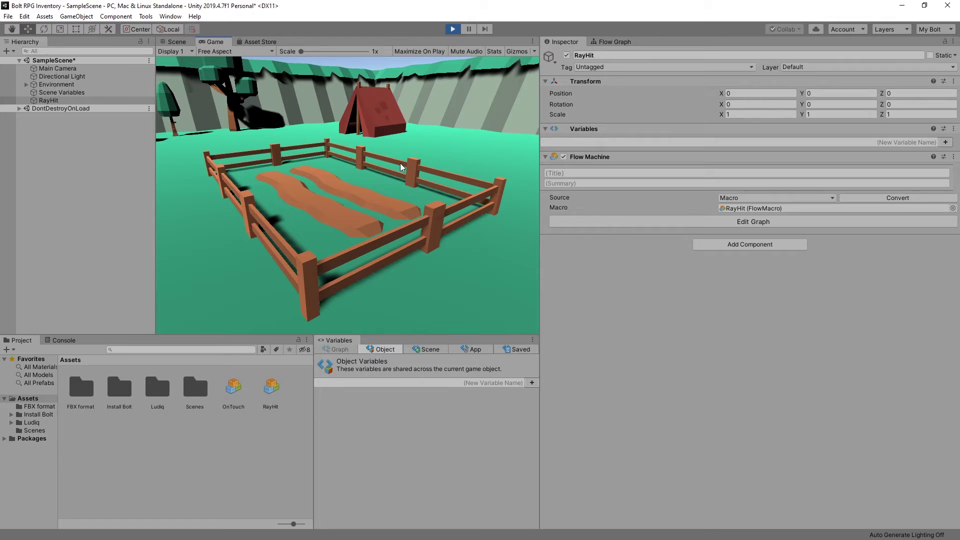
left_click(453, 28)
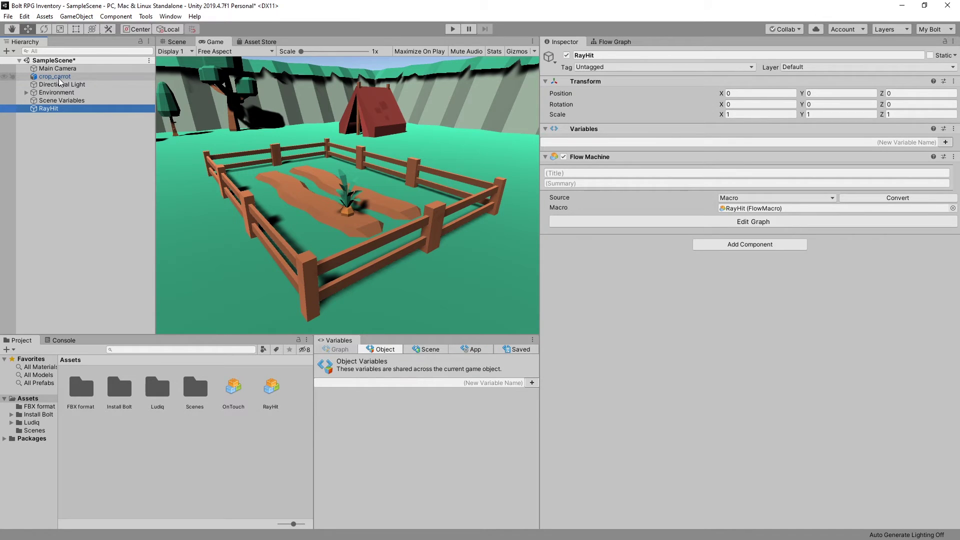
Step: Save crop_carrot as a prefab variant, then place, move and duplicate carrot copies in the beds
left_click_drag(60, 79, 175, 457)
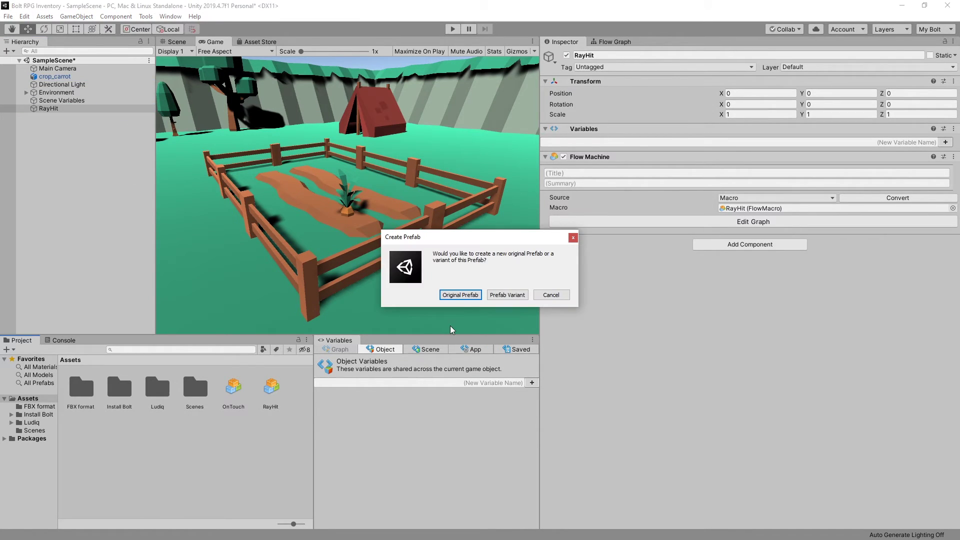
left_click(504, 295)
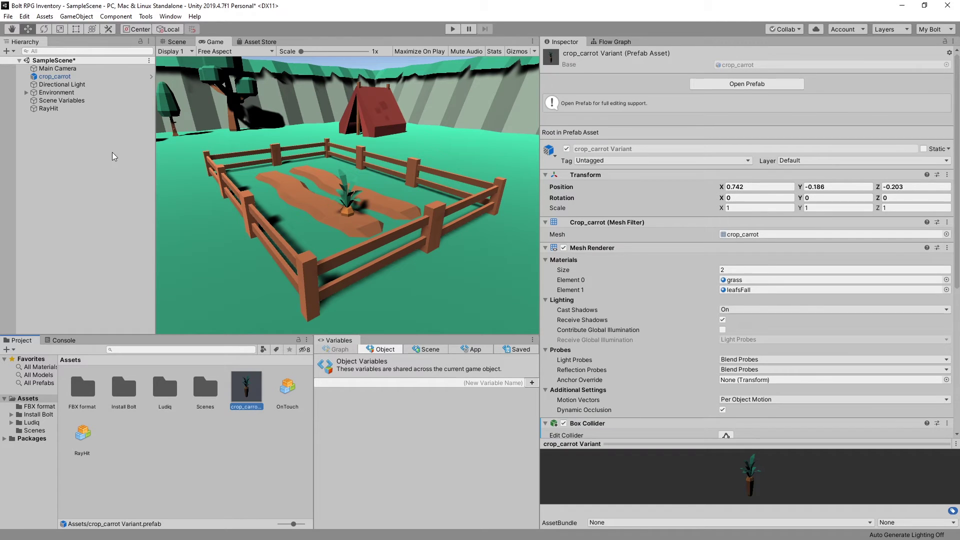
left_click_drag(113, 157, 113, 157)
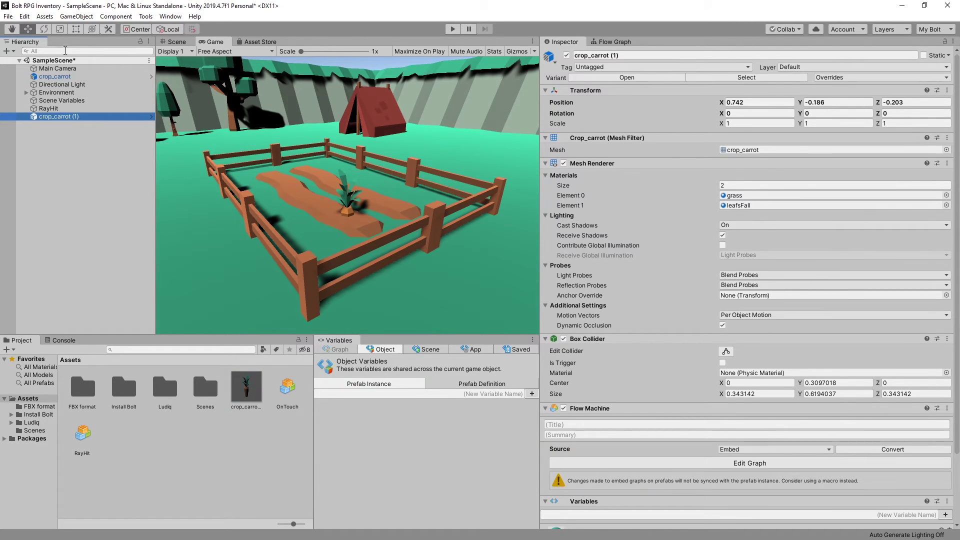
left_click(177, 42)
mouse_move(330, 180)
left_mouse_down()
mouse_move(358, 187)
mouse_move(402, 175)
left_mouse_up()
key("ctrl+d")
key("ctrl+d")
Step: Run the game, click each of the four carrots to destroy them, then stop
key("ctrl+p")
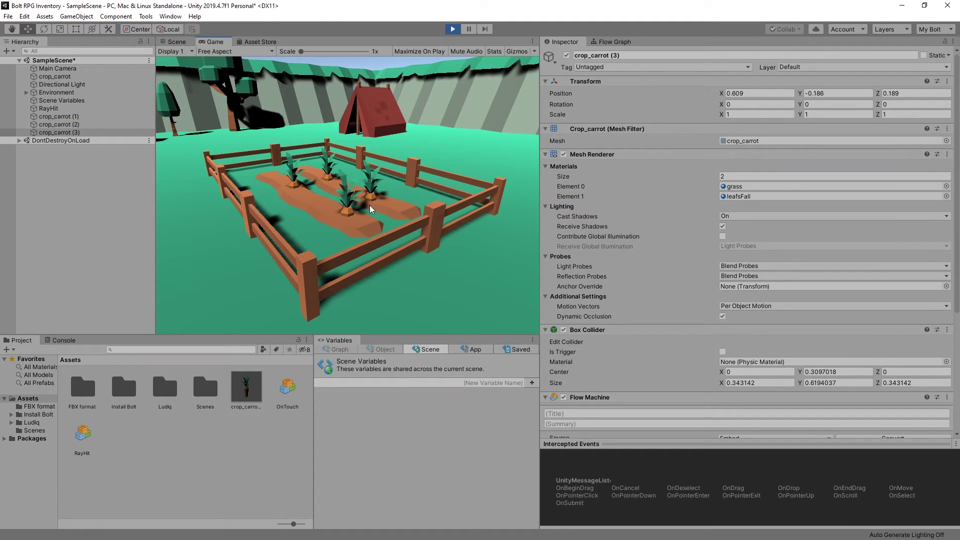
left_click(370, 199)
left_click(348, 210)
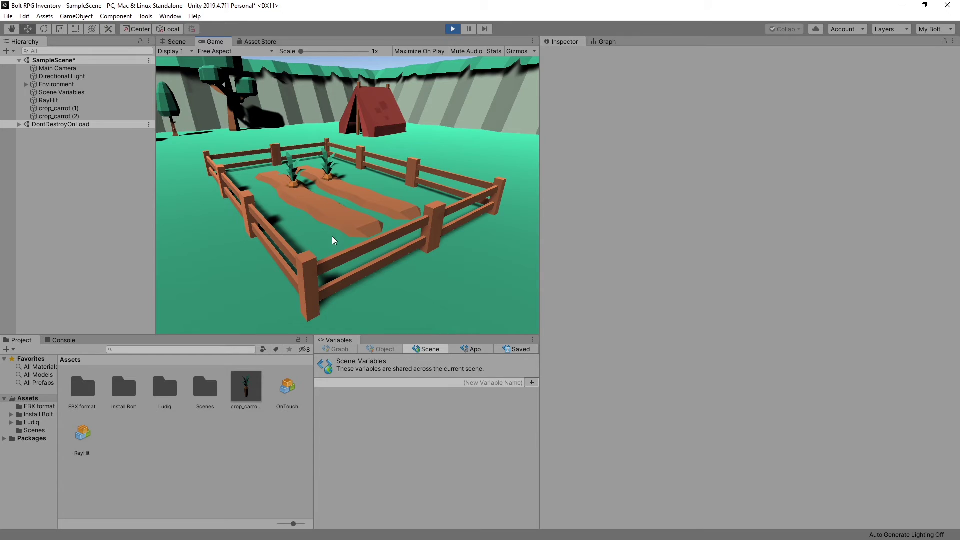
left_click(296, 213)
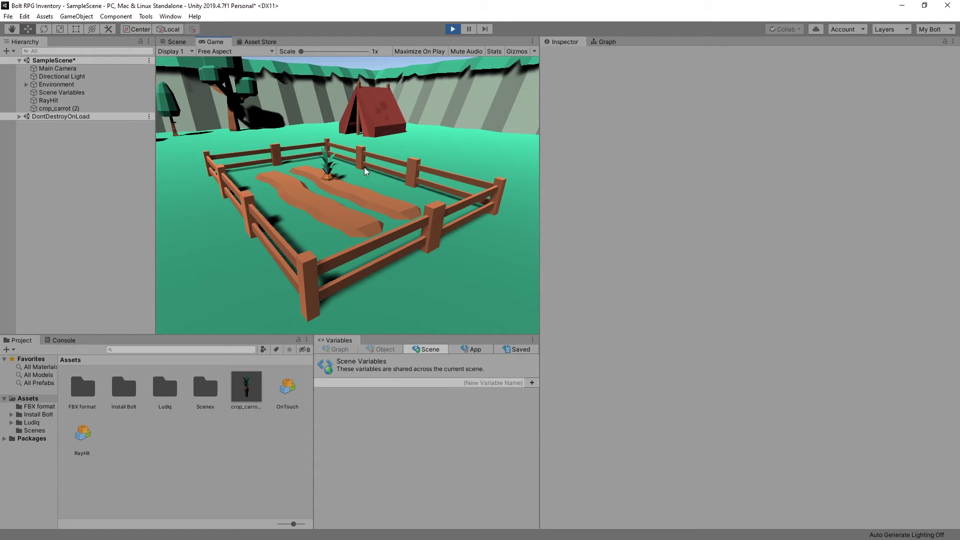
left_click(328, 169)
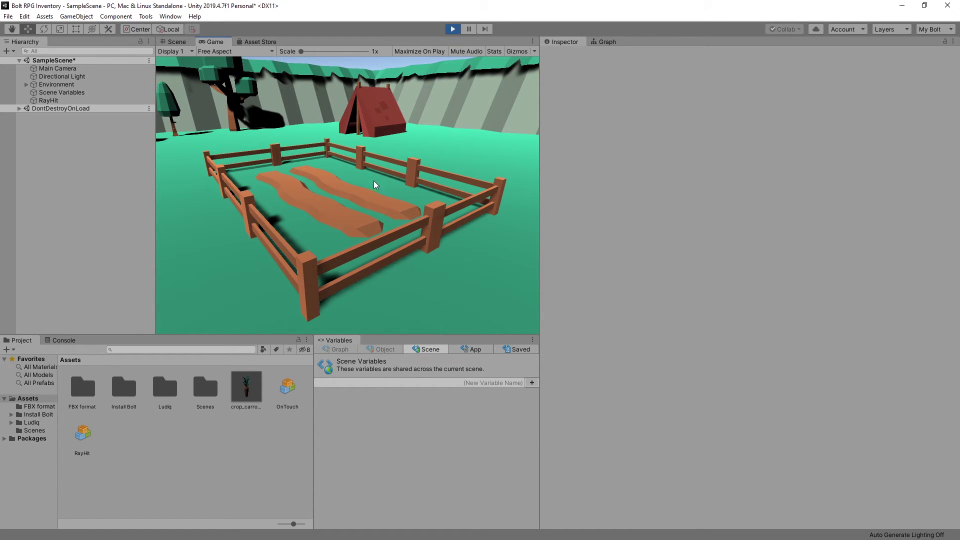
key("ctrl+p")
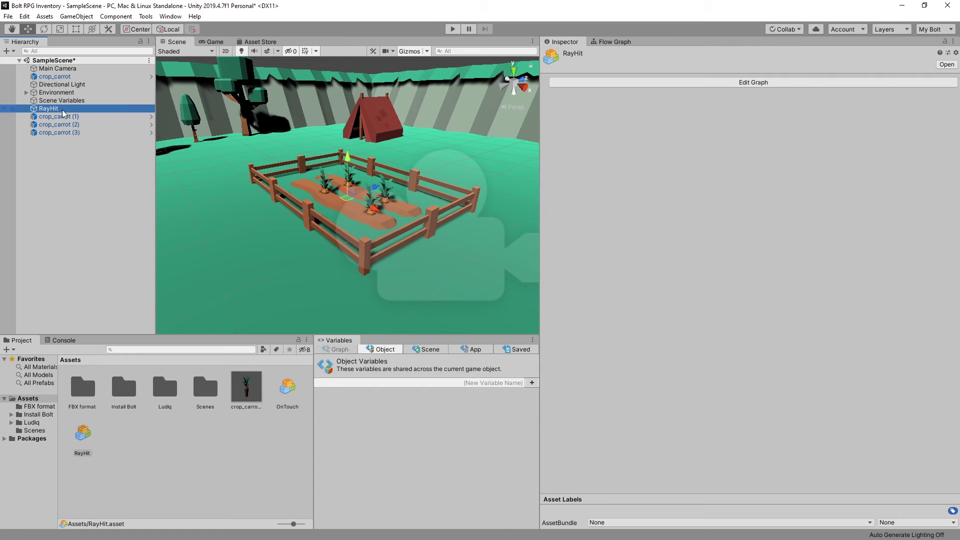
Step: Open RayHit's Flow Graph, run the game, sweep the held mouse across the carrots, then stop
left_click(754, 221)
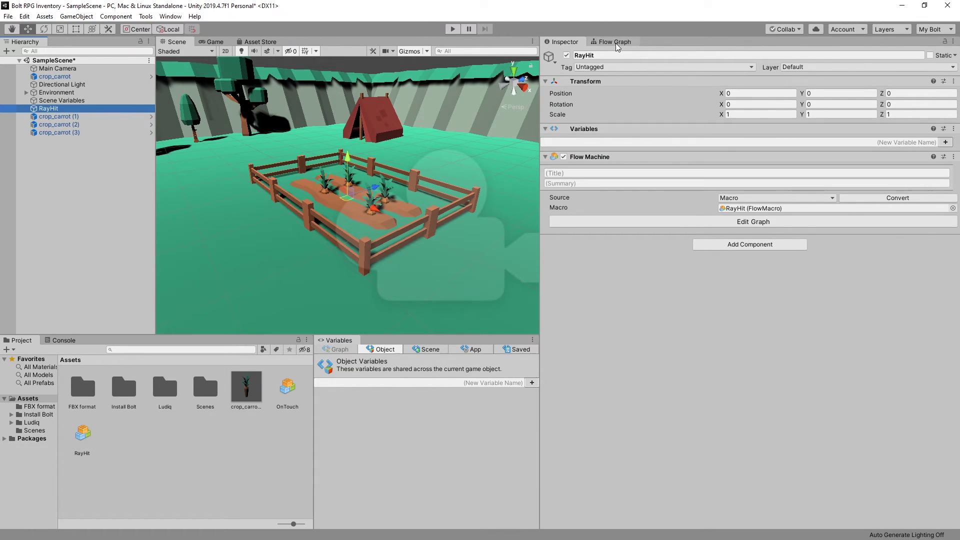
key("ctrl+p")
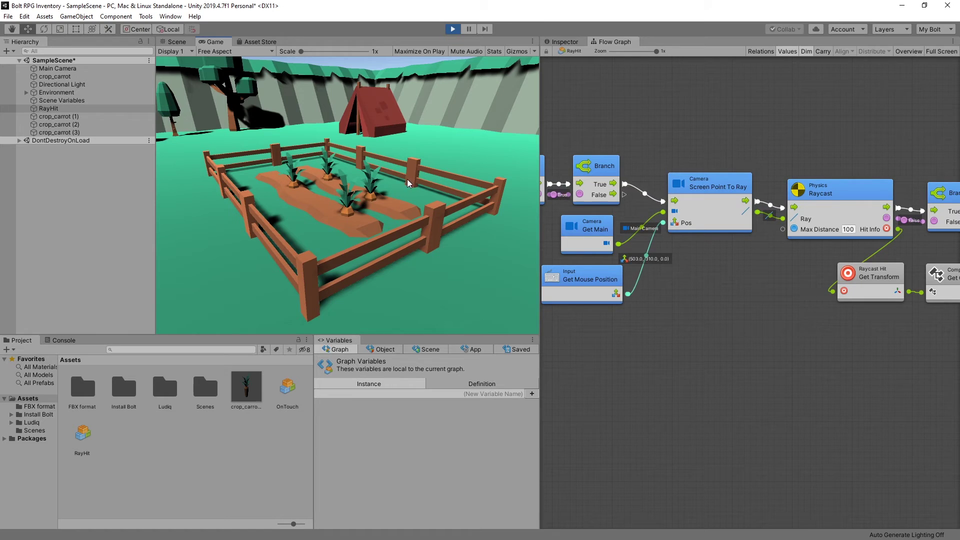
left_click_drag(415, 183, 312, 207)
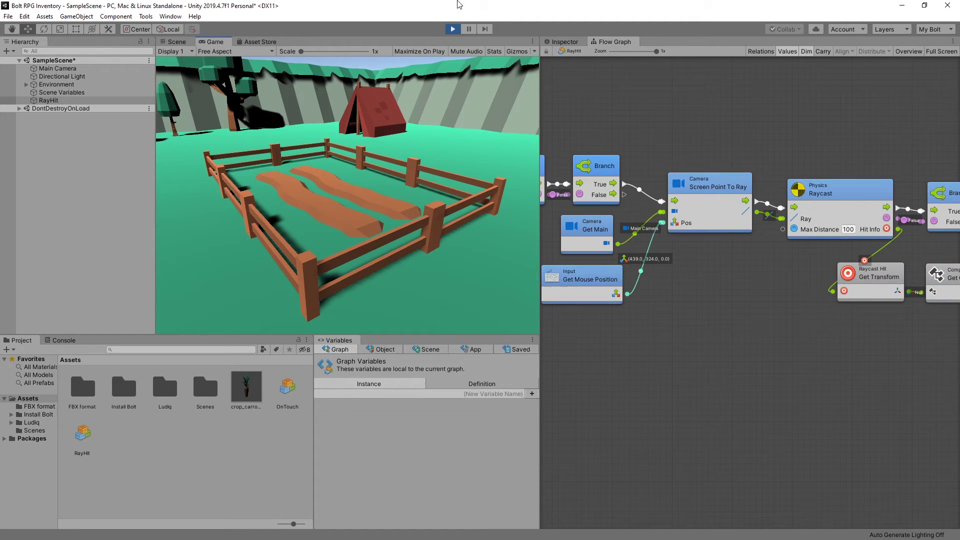
left_click(452, 29)
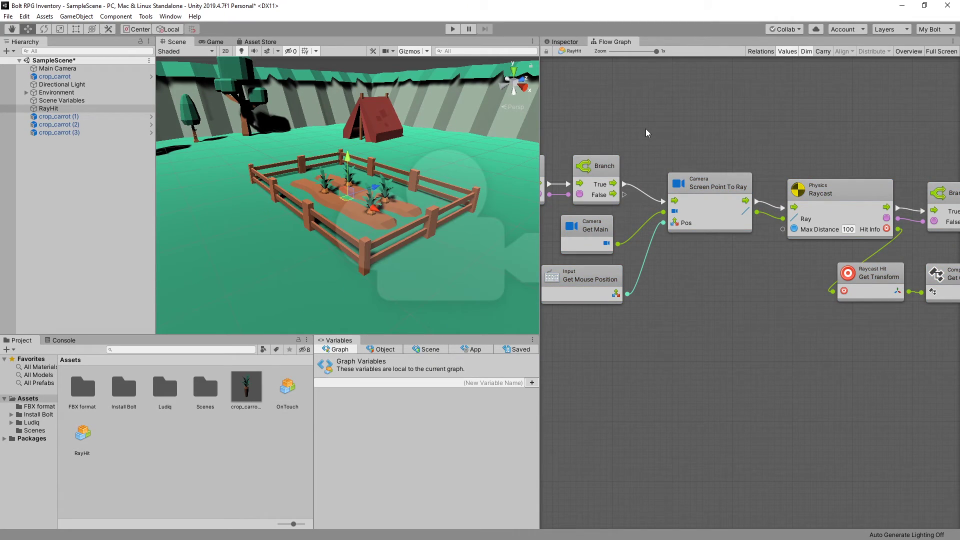
Step: Add a Control > Once unit to the RayHit graph
right_click(639, 106)
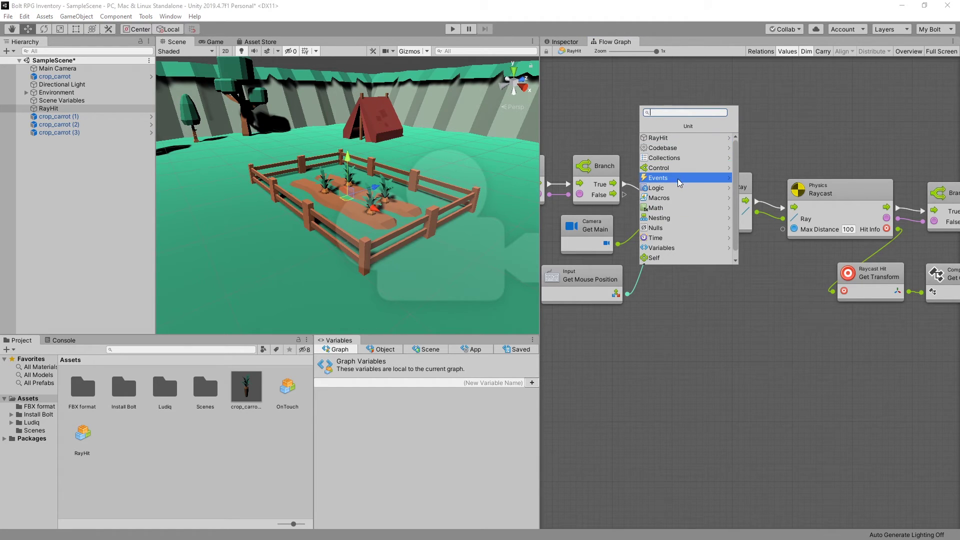
left_click(660, 167)
scroll(667, 219, "down", 3)
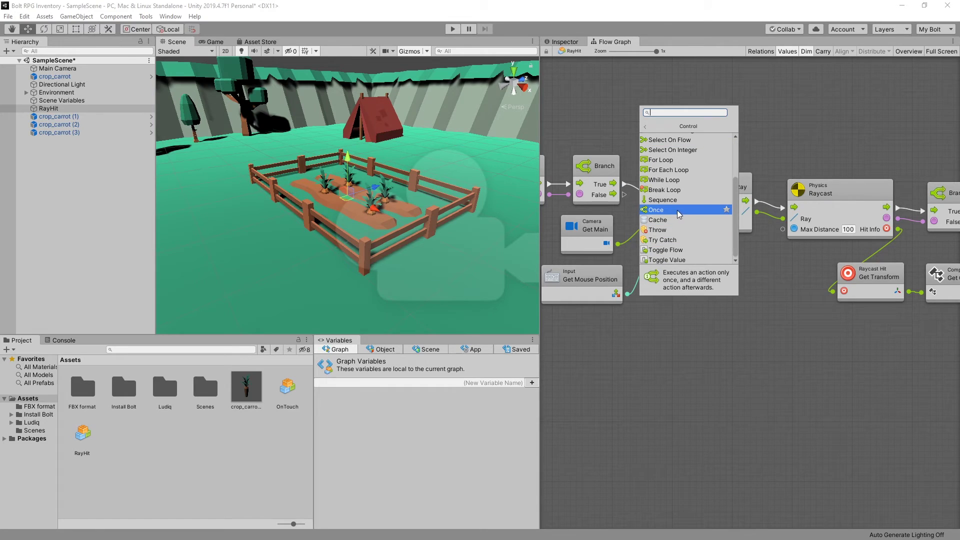
left_click(677, 211)
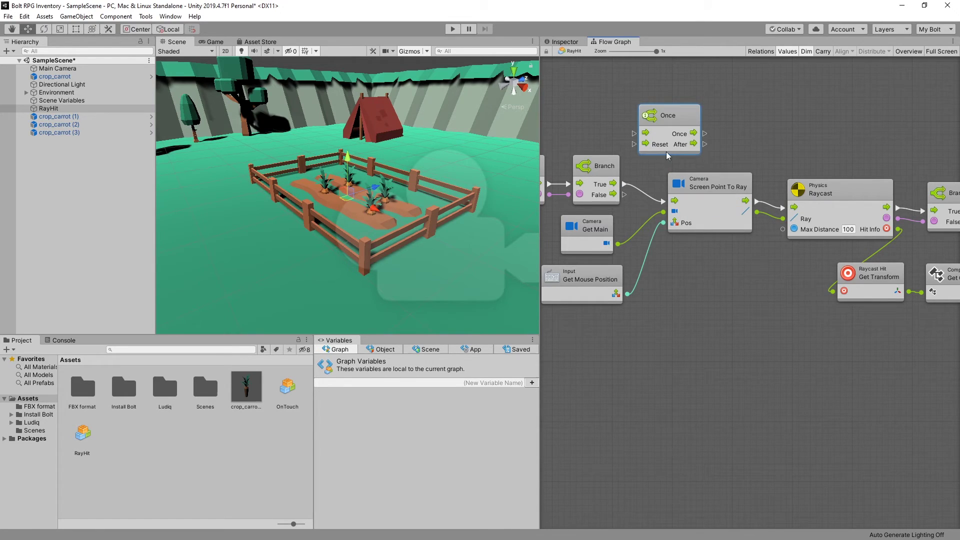
key("shift+space")
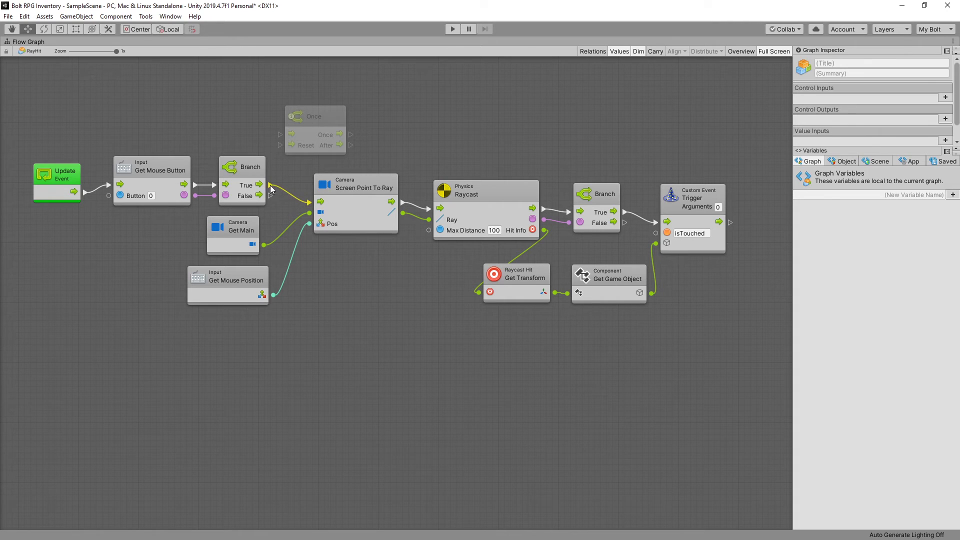
Step: Wire Branch True to Once, Once to Screen Point To Ray, and Branch False to Reset
left_click_drag(270, 191, 278, 135)
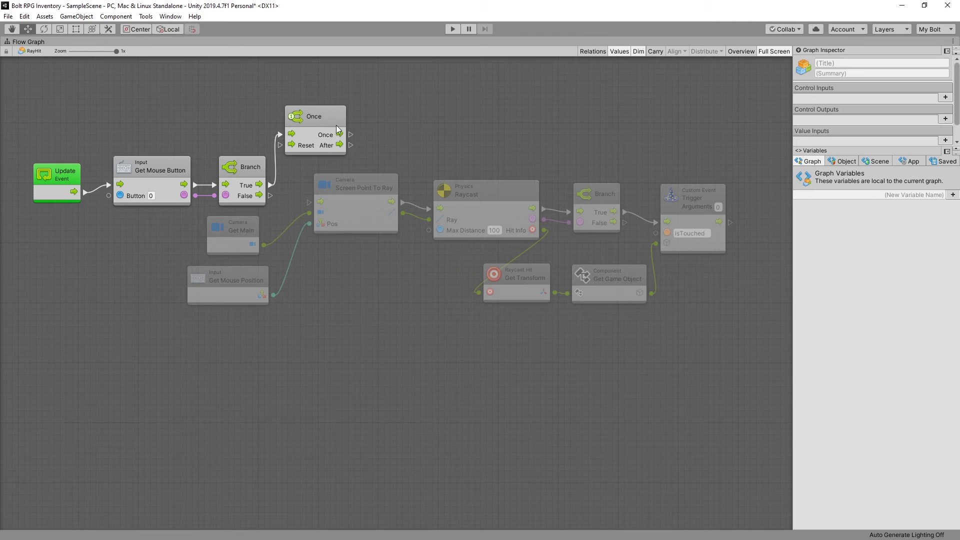
left_click_drag(352, 137, 310, 202)
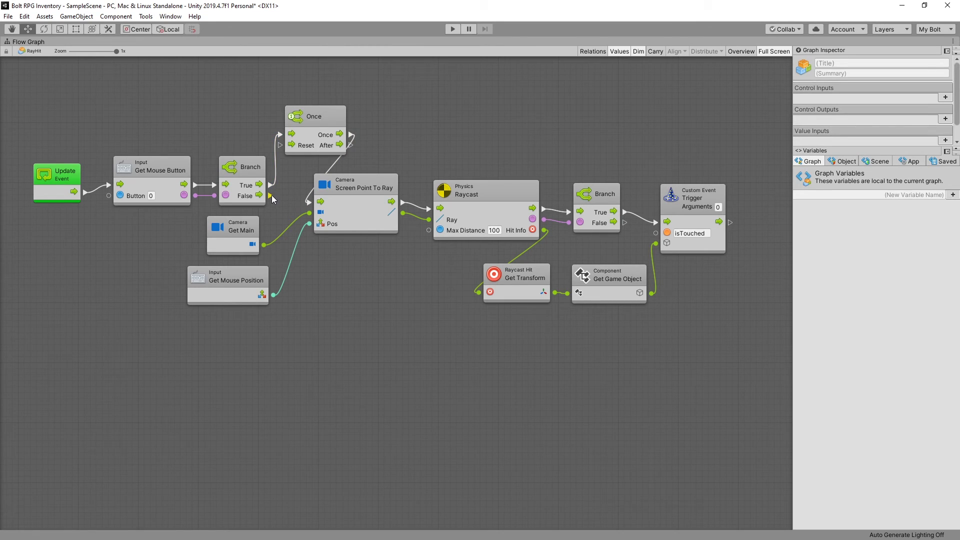
mouse_move(270, 196)
left_mouse_down()
mouse_move(287, 166)
mouse_move(282, 146)
left_mouse_up()
left_click(772, 51)
Step: Run the game and click every carrot in the Game view until the field is empty
left_click(453, 29)
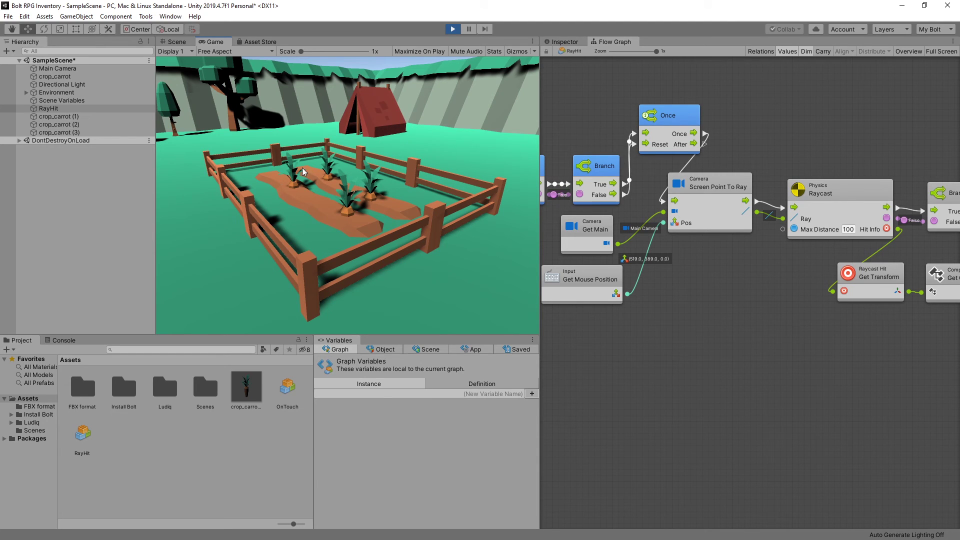
left_click(349, 191)
left_click(371, 185)
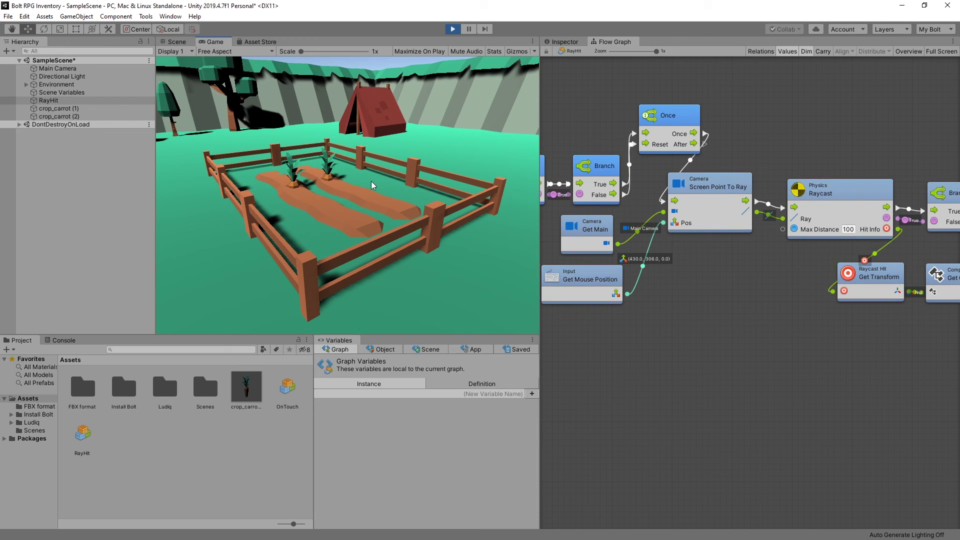
left_click(327, 166)
left_click(291, 176)
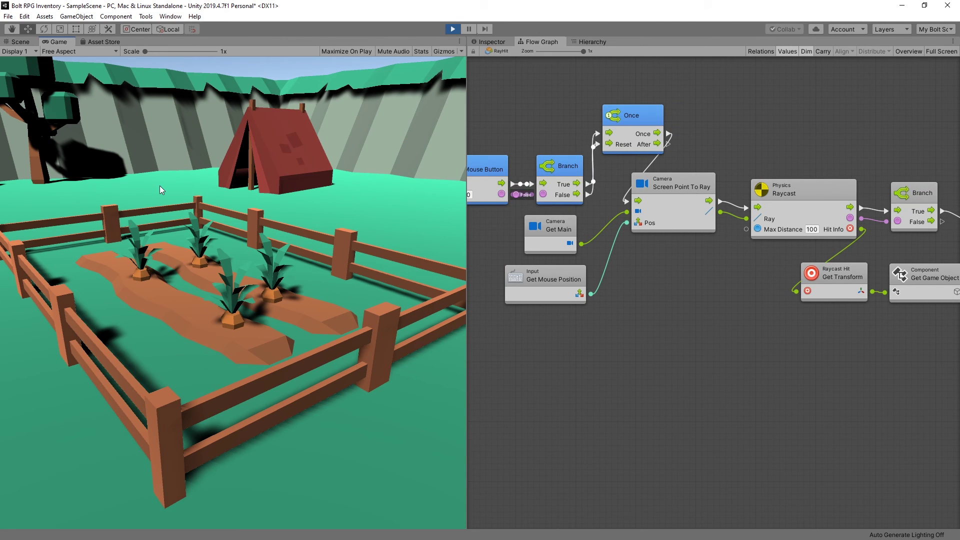
left_click(199, 239)
left_click(135, 257)
left_click(232, 301)
left_click(277, 289)
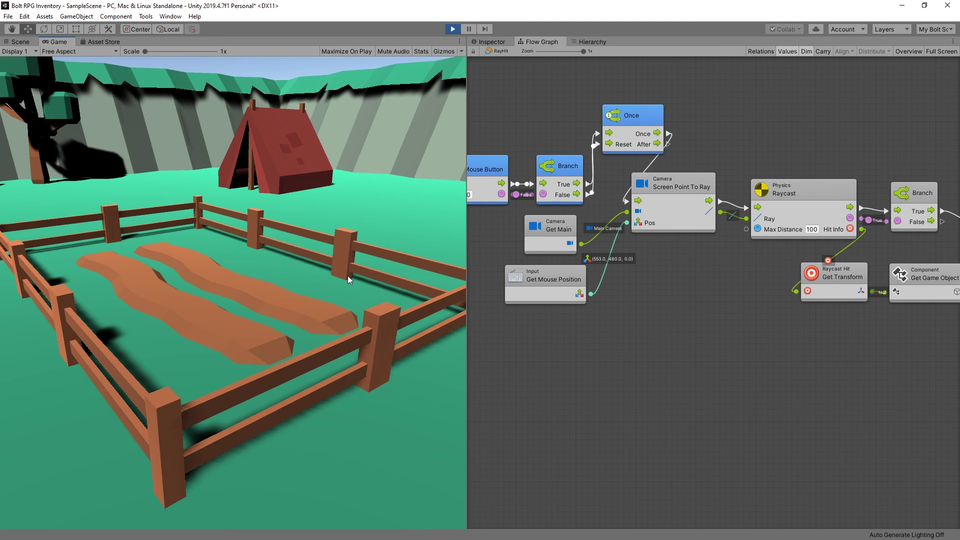
Step: Restart play mode and click three carrots individually, leaving one in the field
key("ctrl+p")
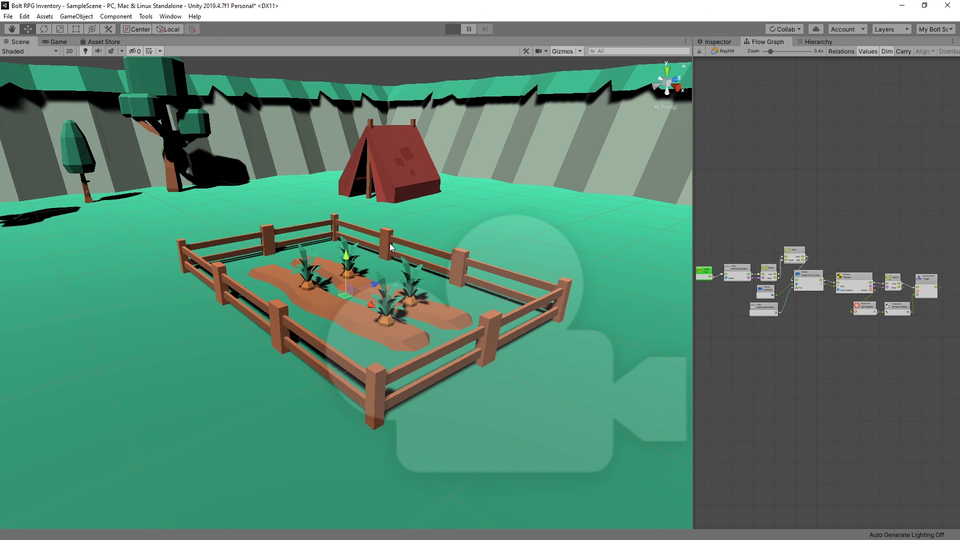
key("ctrl+p")
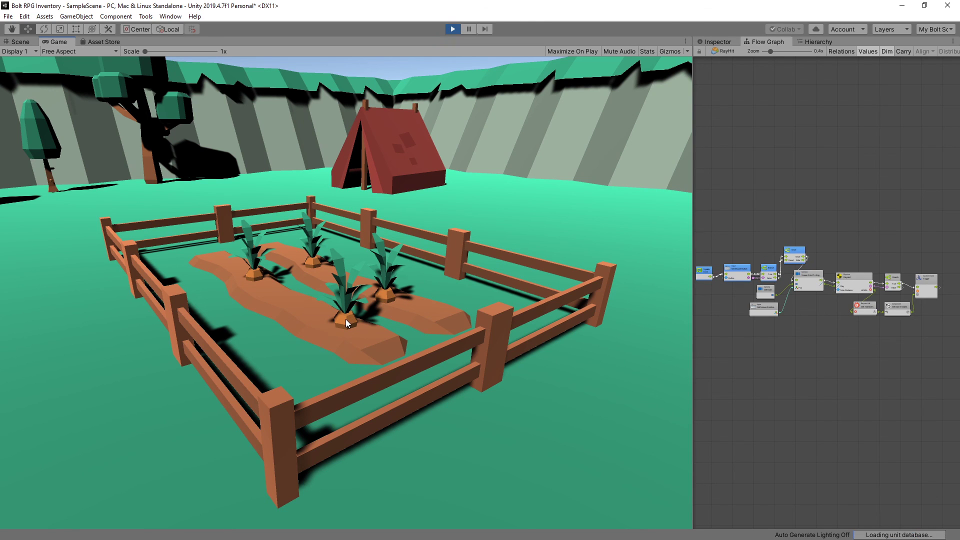
left_click(346, 318)
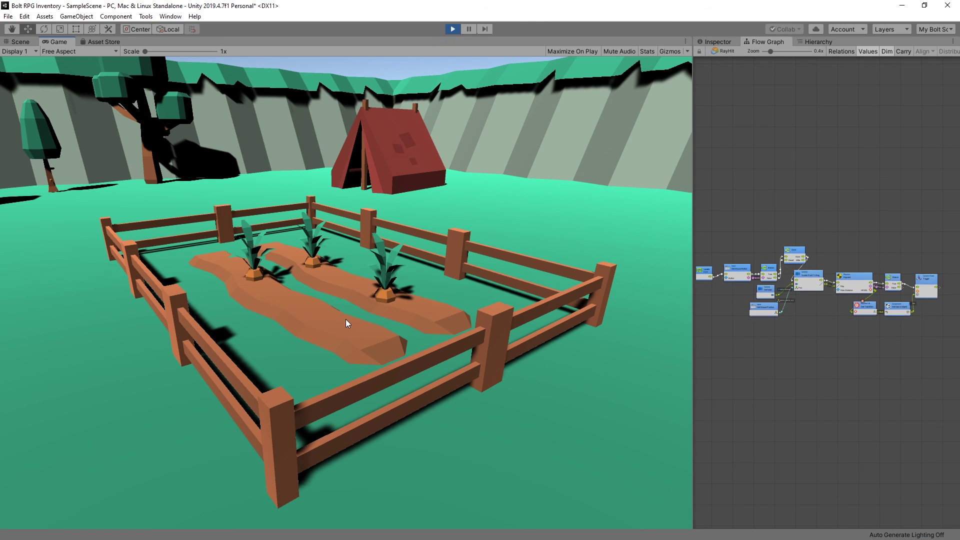
left_click(256, 276)
left_click(314, 253)
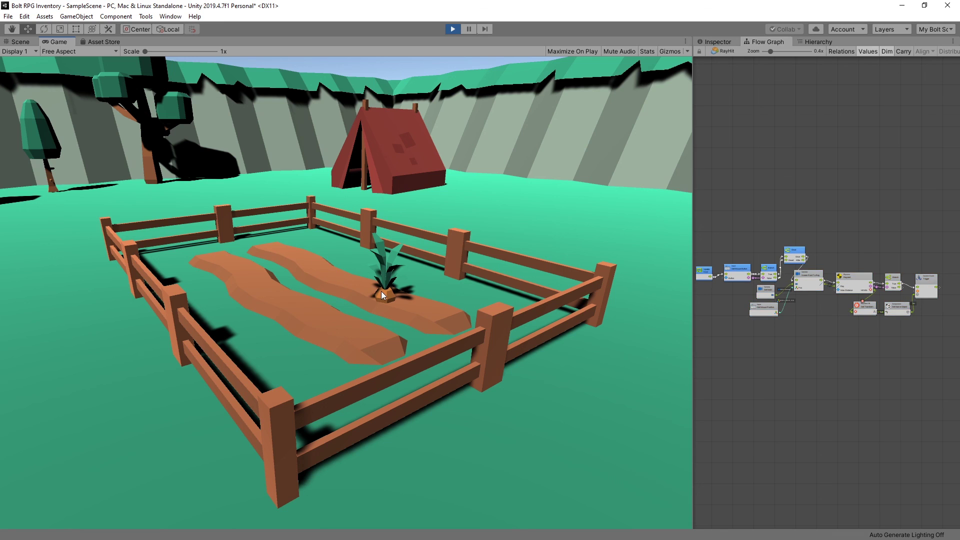